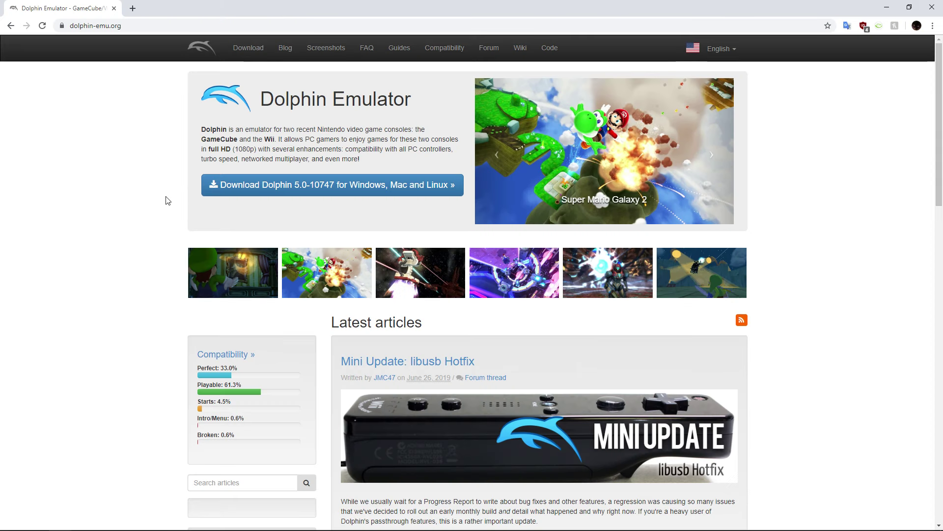
Step: Look over the Dolphin Emulator homepage and open its game compatibility list
{"action": "scroll", "coordinate": [150, 245], "scroll_direction": "down", "scroll_amount": 8}
{"action": "scroll", "coordinate": [153, 247], "scroll_direction": "down", "scroll_amount": 8}
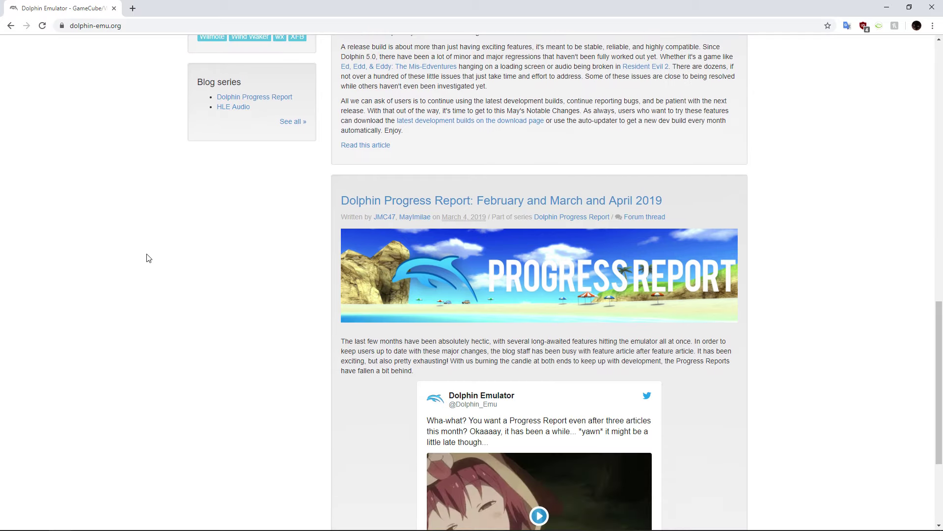
{"action": "scroll", "coordinate": [146, 258], "scroll_direction": "down", "scroll_amount": 3}
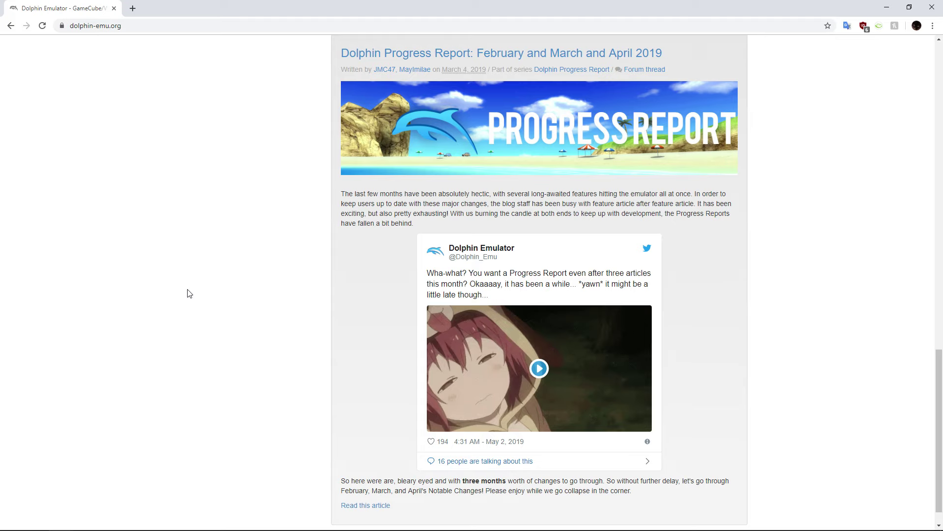
{"action": "scroll", "coordinate": [190, 293], "scroll_direction": "up", "scroll_amount": 20}
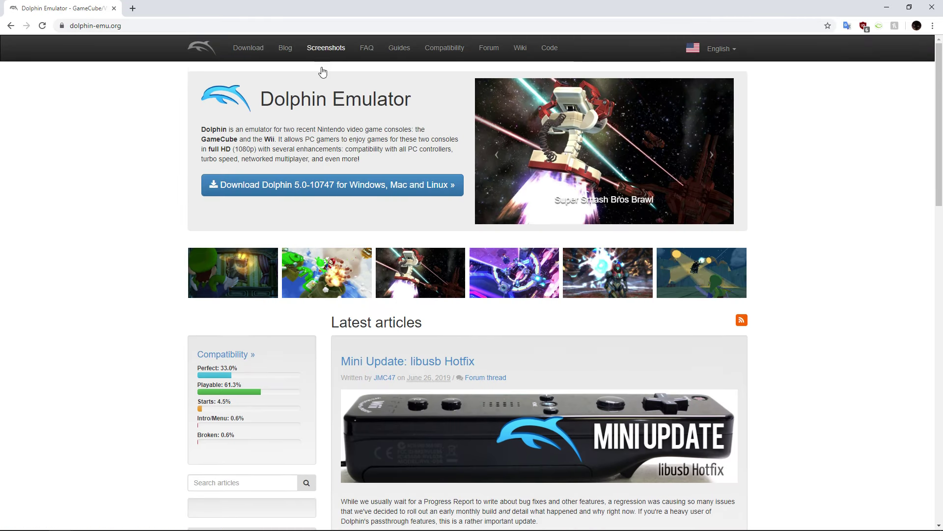
{"action": "scroll", "coordinate": [273, 305], "scroll_direction": "down", "scroll_amount": 1}
{"action": "scroll", "coordinate": [273, 305], "scroll_direction": "down", "scroll_amount": 1}
{"action": "left_click", "coordinate": [247, 276]}
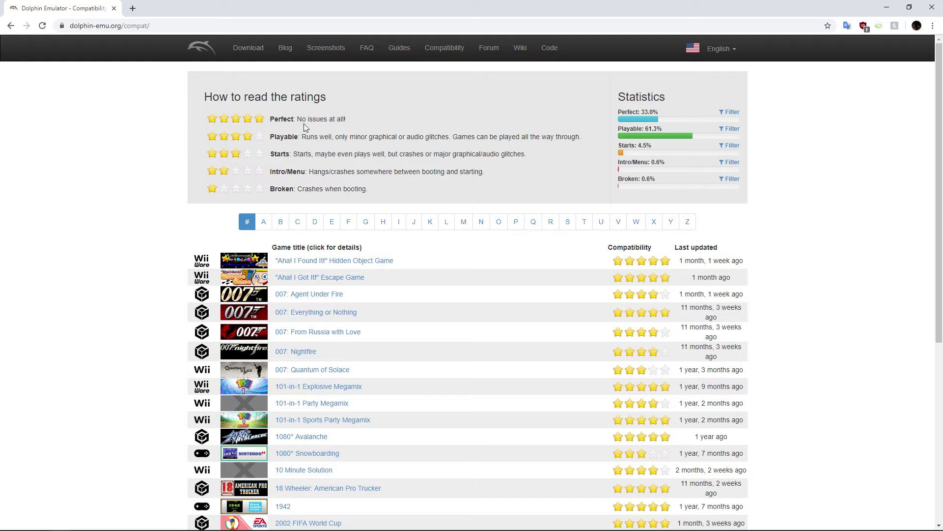
Step: Examine the compatibility rating legend, the statistics and the list of games whose titles start with a number or symbol
{"action": "left_click_drag", "start_coordinate": [296, 121], "coordinate": [461, 185]}
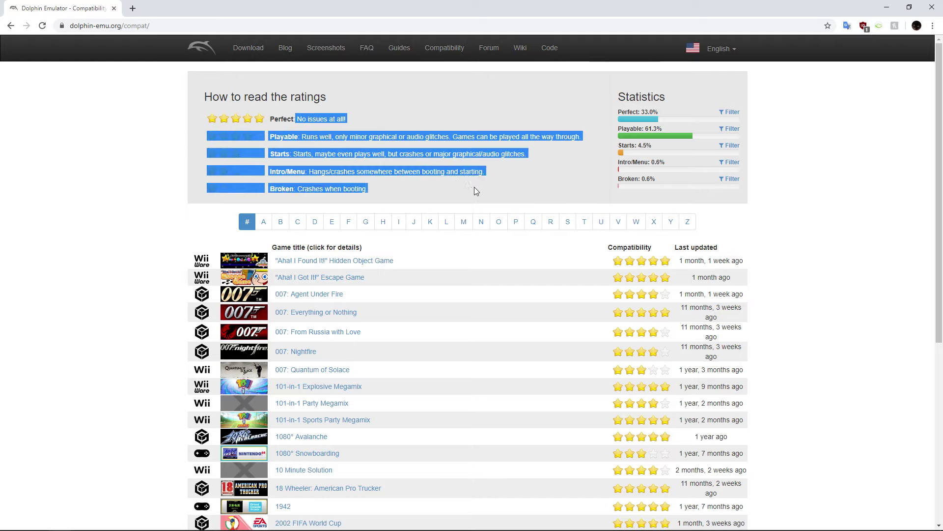
{"action": "left_click", "coordinate": [338, 136]}
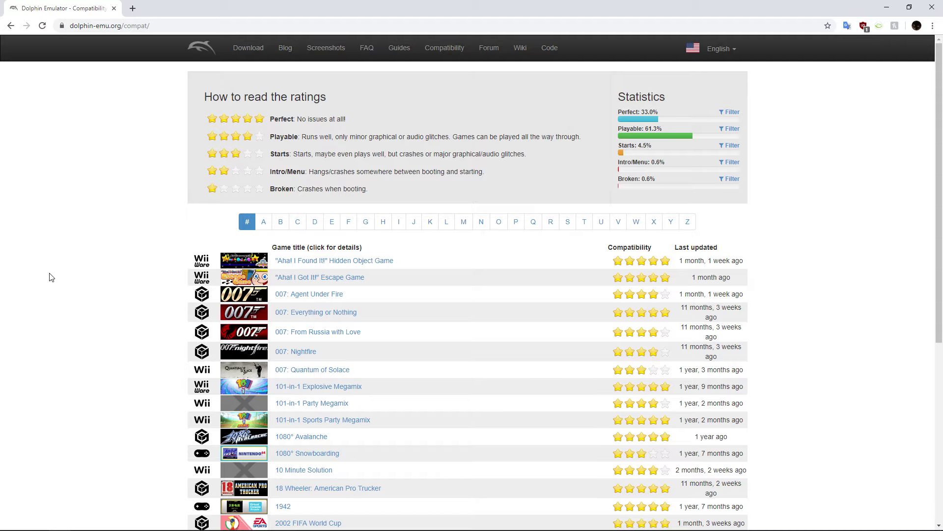
{"action": "scroll", "coordinate": [49, 278], "scroll_direction": "down", "scroll_amount": 1}
{"action": "scroll", "coordinate": [49, 277], "scroll_direction": "up", "scroll_amount": 1}
{"action": "left_click_drag", "start_coordinate": [649, 129], "coordinate": [664, 129]}
{"action": "scroll", "coordinate": [463, 185], "scroll_direction": "down", "scroll_amount": 2}
{"action": "scroll", "coordinate": [430, 206], "scroll_direction": "up", "scroll_amount": 2}
{"action": "scroll", "coordinate": [769, 222], "scroll_direction": "down", "scroll_amount": 6}
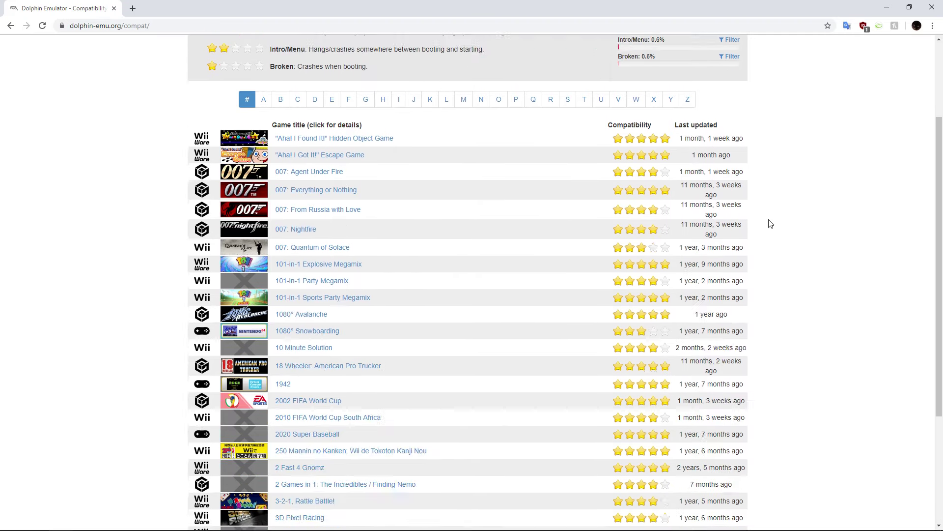
{"action": "scroll", "coordinate": [762, 246], "scroll_direction": "up", "scroll_amount": 6}
{"action": "scroll", "coordinate": [639, 260], "scroll_direction": "down", "scroll_amount": 5}
{"action": "scroll", "coordinate": [604, 269], "scroll_direction": "down", "scroll_amount": 1}
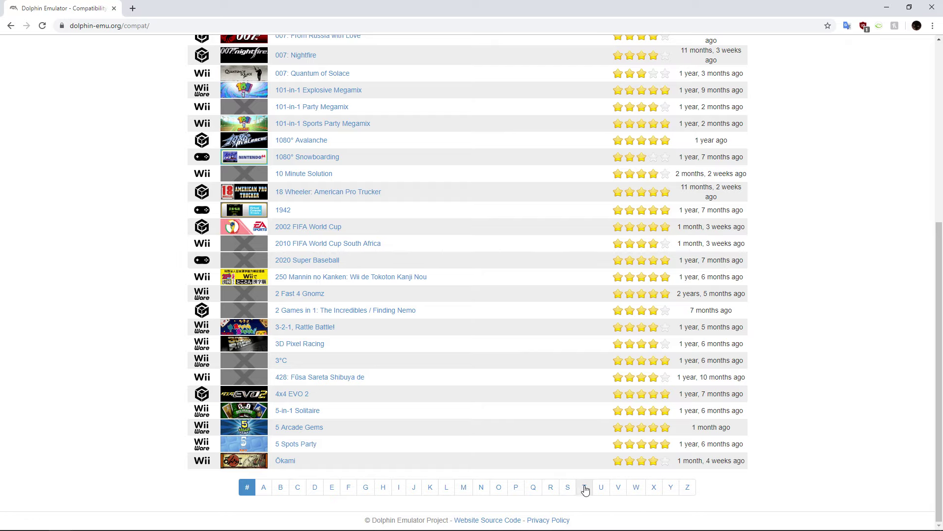
Step: Open the compatibility list for games starting with S and look through their ratings
{"action": "left_click", "coordinate": [568, 487]}
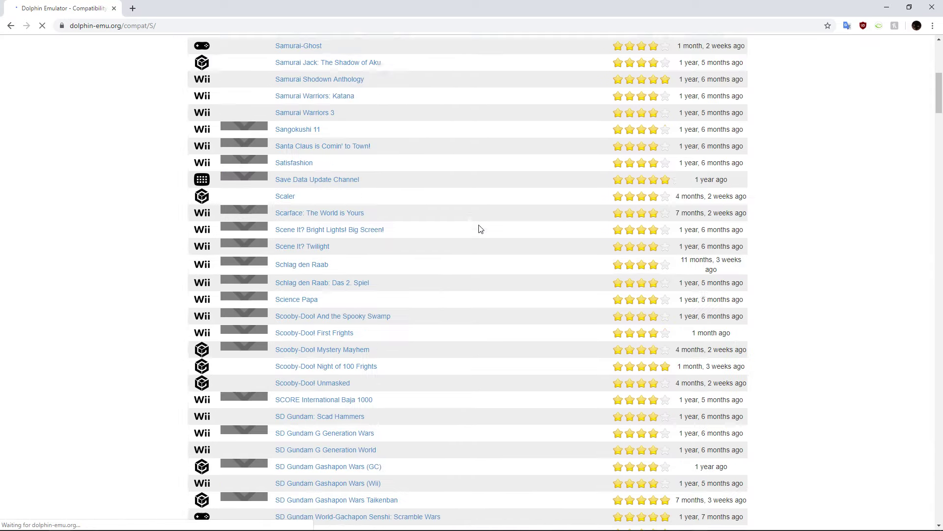
{"action": "scroll", "coordinate": [482, 224], "scroll_direction": "up", "scroll_amount": 7}
{"action": "scroll", "coordinate": [482, 224], "scroll_direction": "down", "scroll_amount": 20}
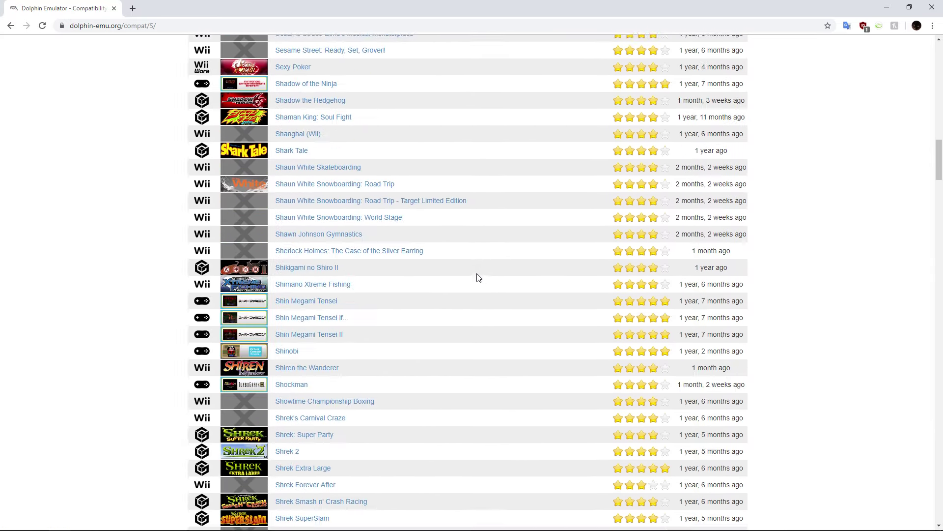
{"action": "scroll", "coordinate": [463, 295], "scroll_direction": "down", "scroll_amount": 5}
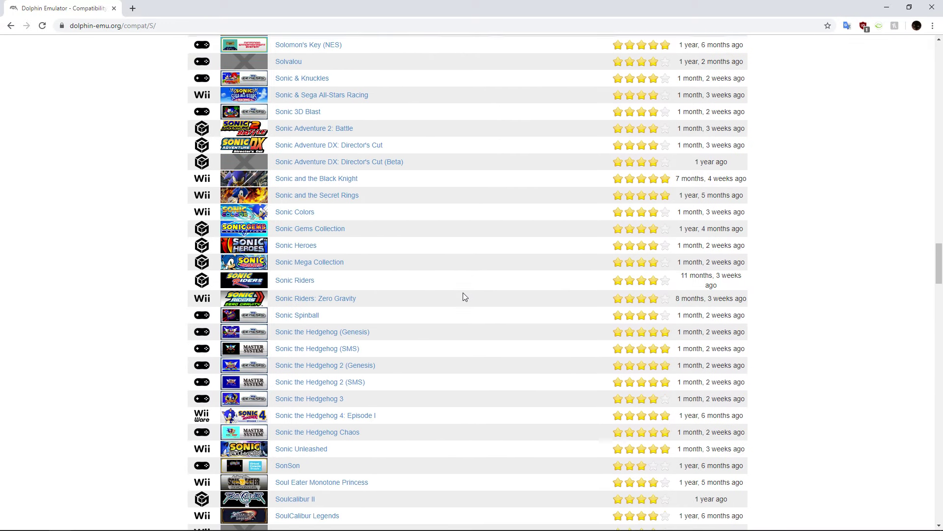
{"action": "scroll", "coordinate": [463, 293], "scroll_direction": "down", "scroll_amount": 4}
{"action": "scroll", "coordinate": [460, 284], "scroll_direction": "down", "scroll_amount": 20}
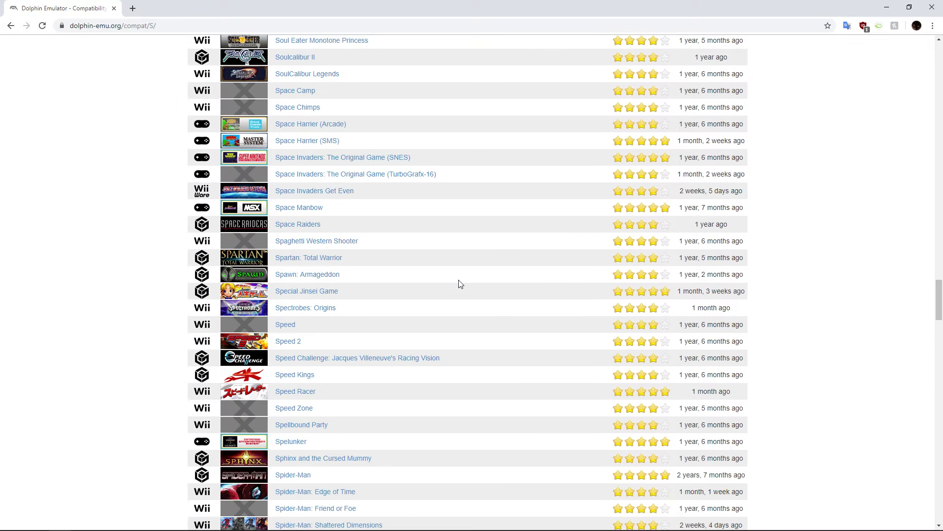
{"action": "scroll", "coordinate": [442, 275], "scroll_direction": "down", "scroll_amount": 13}
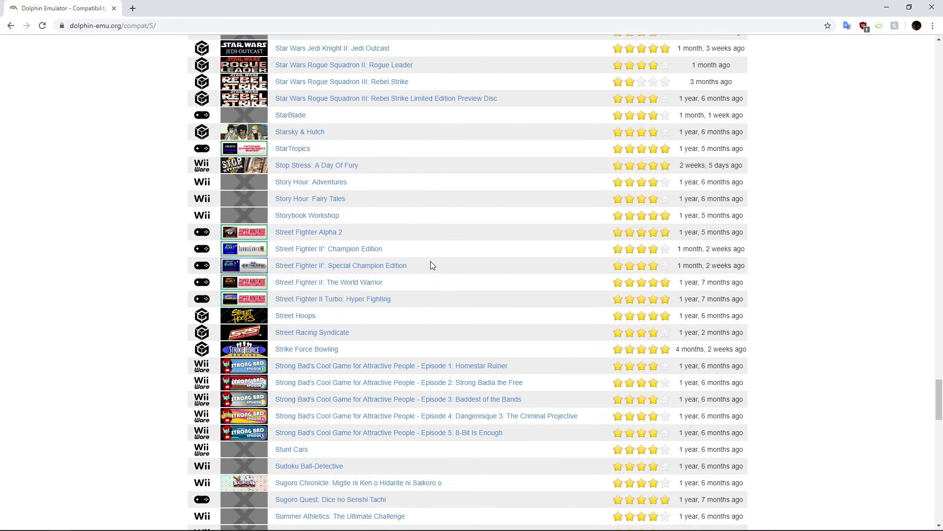
{"action": "scroll", "coordinate": [31, 215], "scroll_direction": "up", "scroll_amount": 4}
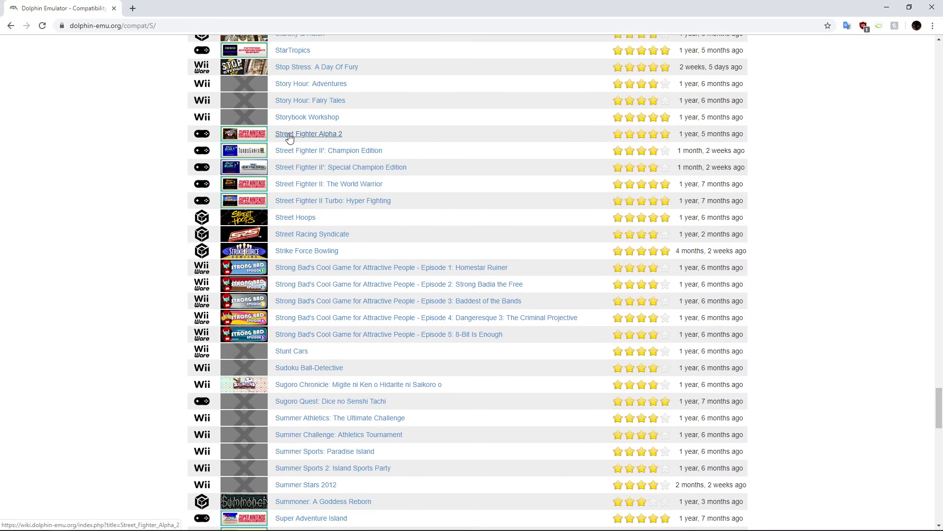
Step: Switch to the Dolphin emulator, open its general configuration settings and lower the system volume
{"action": "key", "text": "alt+Tab"}
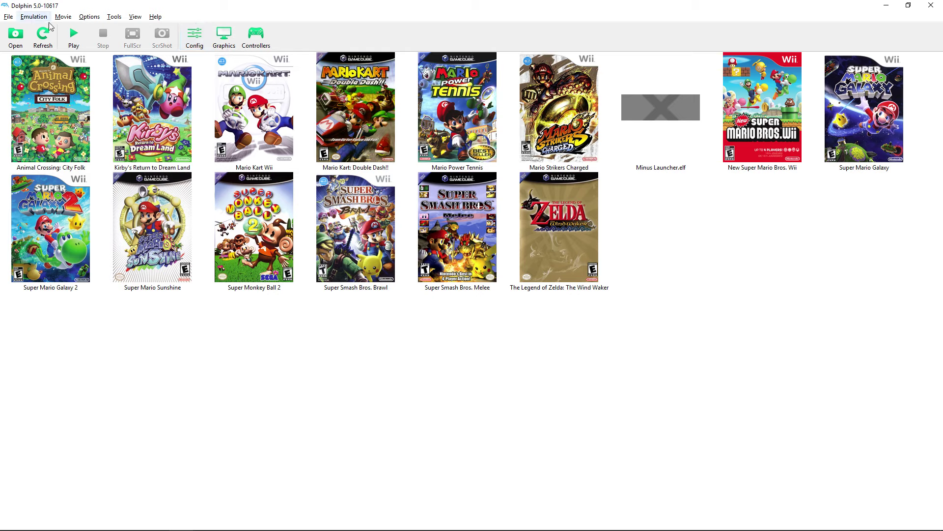
{"action": "left_click", "coordinate": [194, 38]}
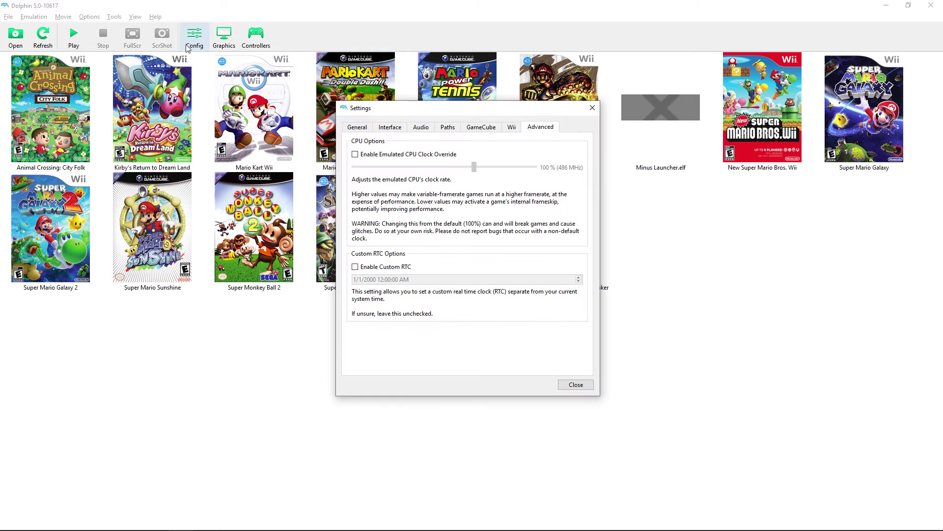
{"action": "left_click", "coordinate": [359, 129]}
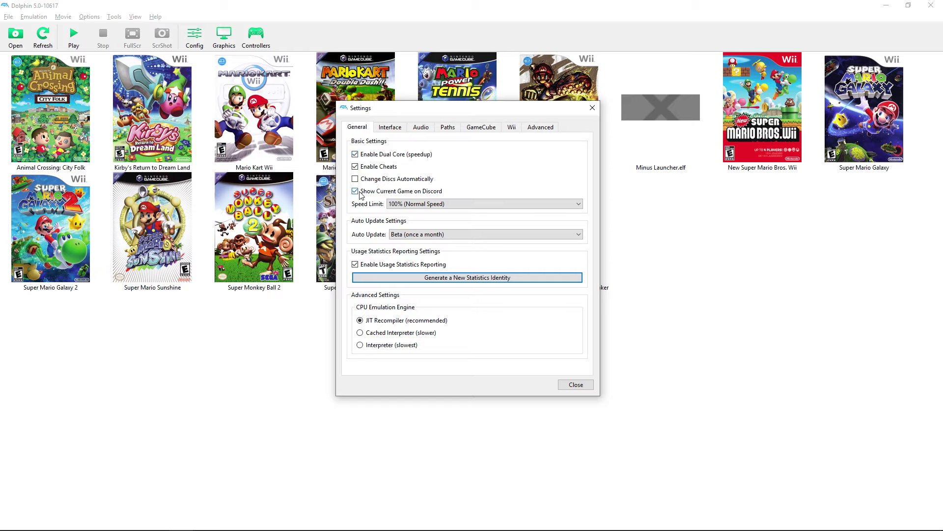
{"action": "key", "text": "XF86AudioLowerVolume"}
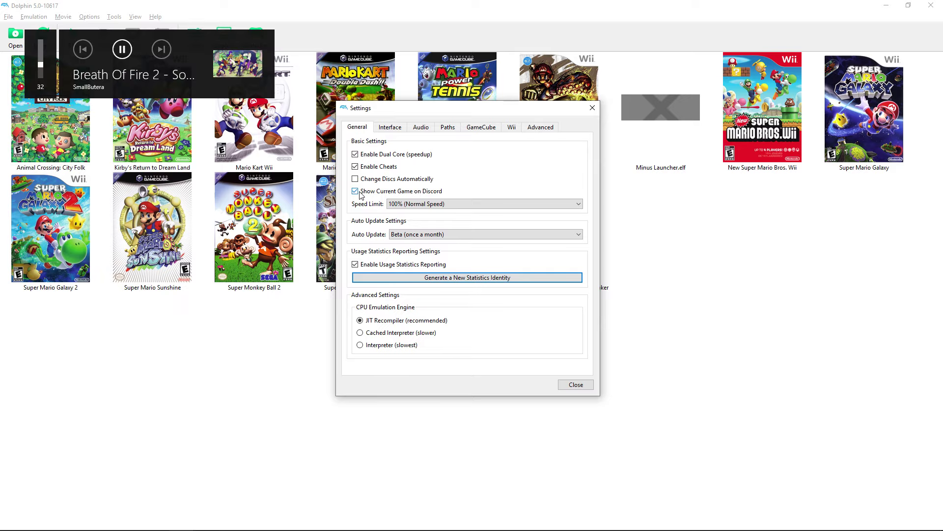
Step: Examine the available Speed Limit values in the basic settings
{"action": "left_click", "coordinate": [418, 203]}
{"action": "scroll", "coordinate": [419, 260], "scroll_direction": "down", "scroll_amount": 3}
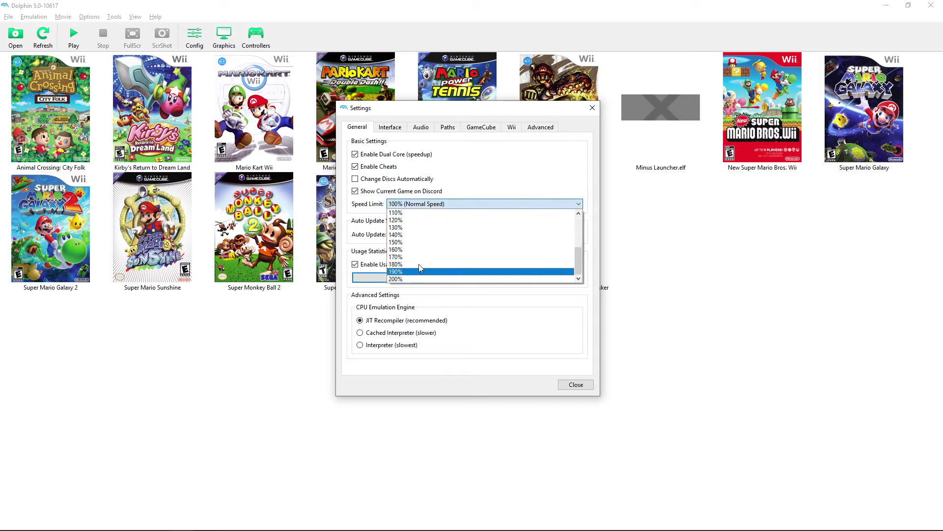
{"action": "left_click", "coordinate": [431, 204]}
{"action": "left_click", "coordinate": [432, 203]}
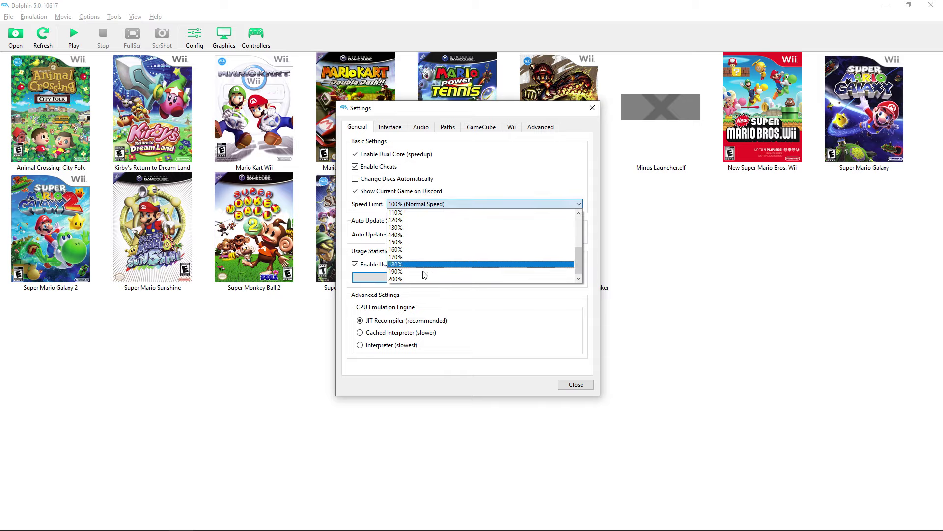
{"action": "left_click", "coordinate": [366, 203]}
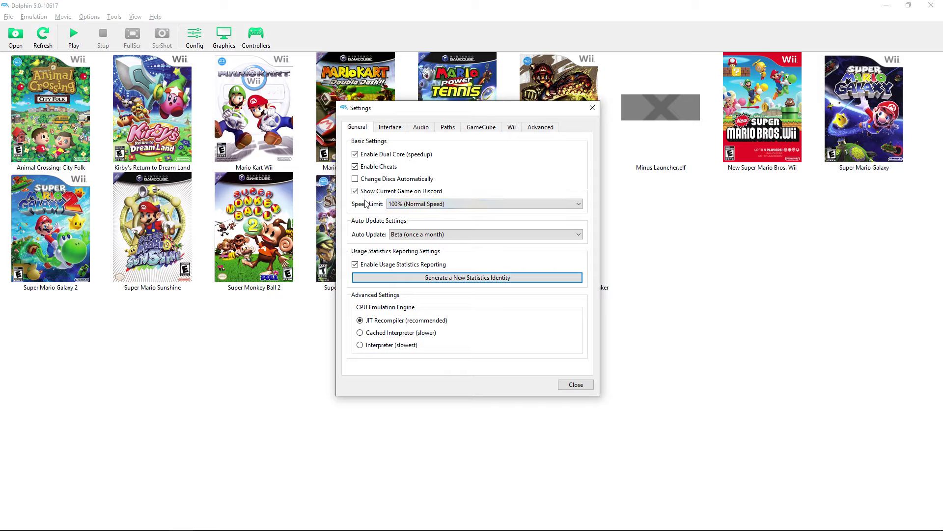
Step: Review the Auto Update channels, choose Beta (once a month), and toggle usage statistics reporting
{"action": "left_click", "coordinate": [406, 235]}
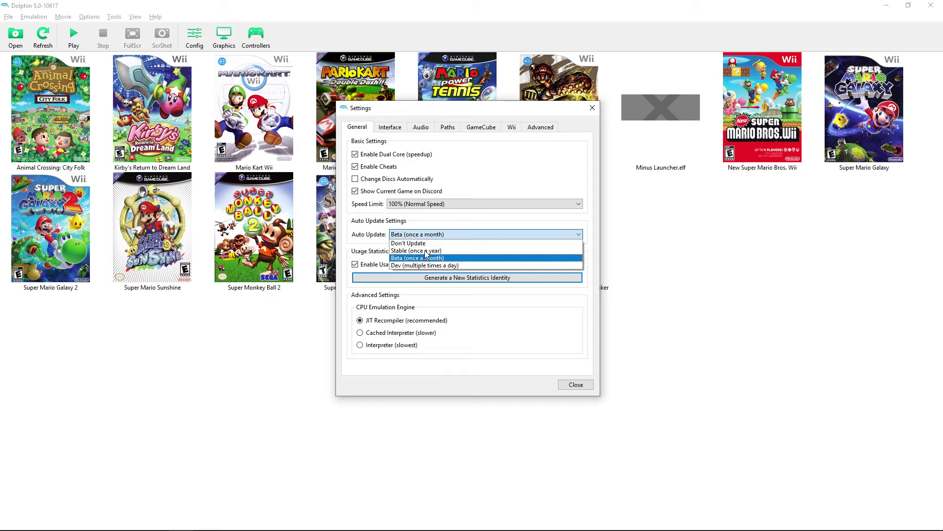
{"action": "left_click", "coordinate": [361, 231]}
{"action": "left_click", "coordinate": [398, 234]}
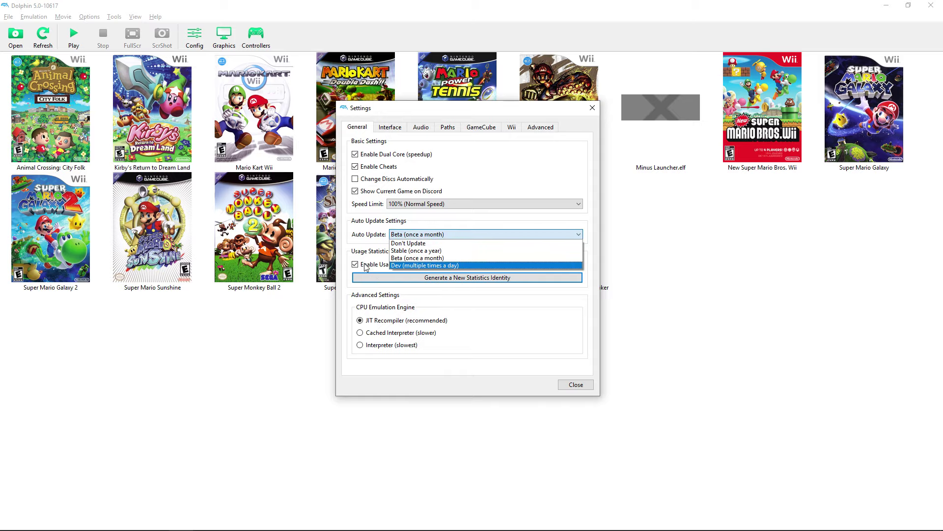
{"action": "left_click", "coordinate": [376, 251]}
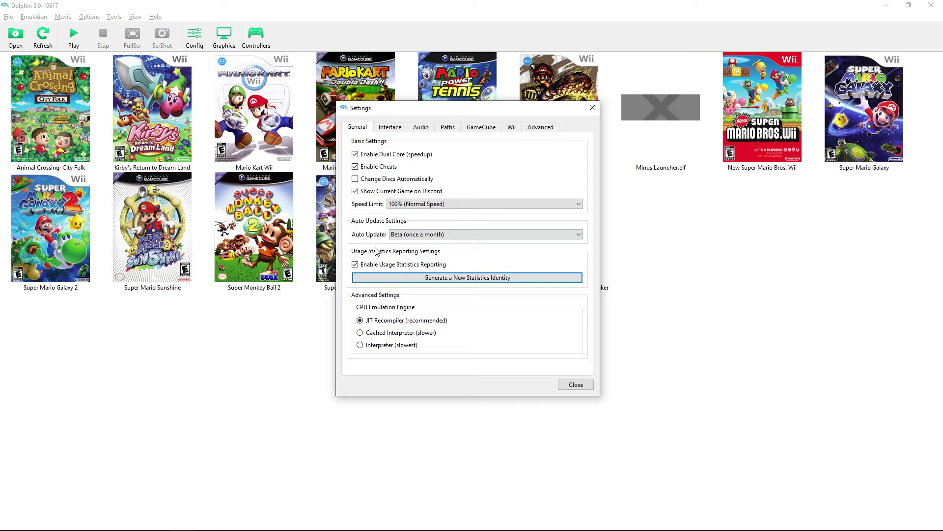
{"action": "left_click", "coordinate": [402, 235]}
{"action": "left_click", "coordinate": [410, 256]}
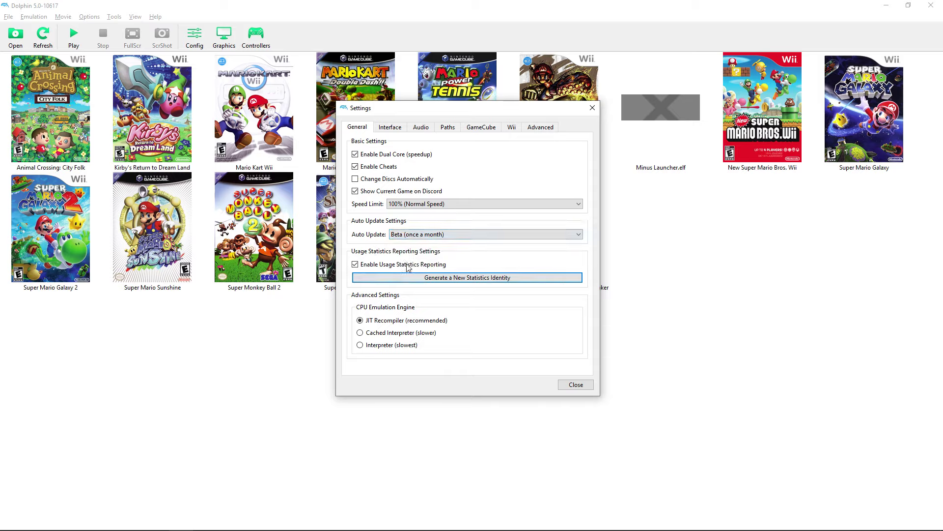
{"action": "left_click", "coordinate": [356, 265]}
Step: Set the user interface language to <System Language> in the interface settings
{"action": "left_click", "coordinate": [391, 128]}
{"action": "left_click", "coordinate": [445, 155]}
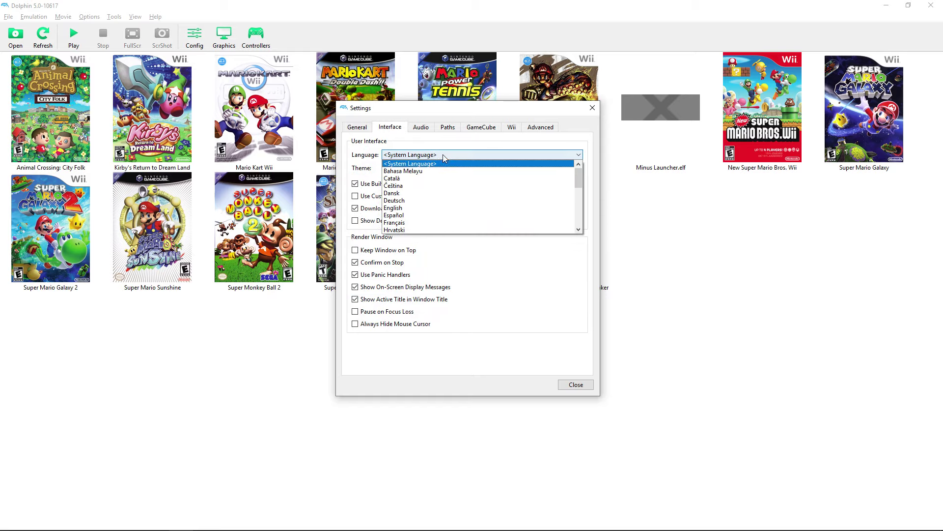
{"action": "left_click", "coordinate": [413, 164]}
Step: Try the Clean Blue and Clean Lite interface themes, and set the theme to Clean Emerald
{"action": "left_click", "coordinate": [421, 168]}
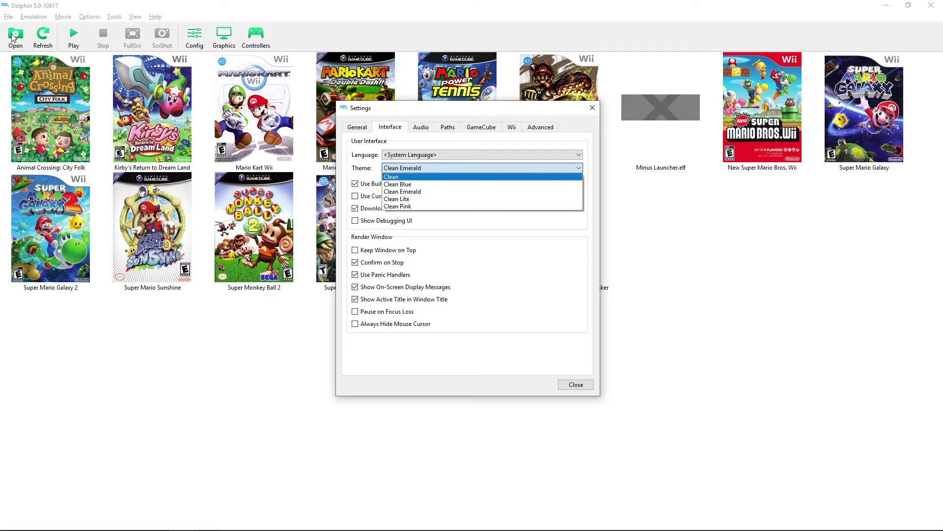
{"action": "left_click", "coordinate": [409, 191]}
{"action": "key", "text": "Up"}
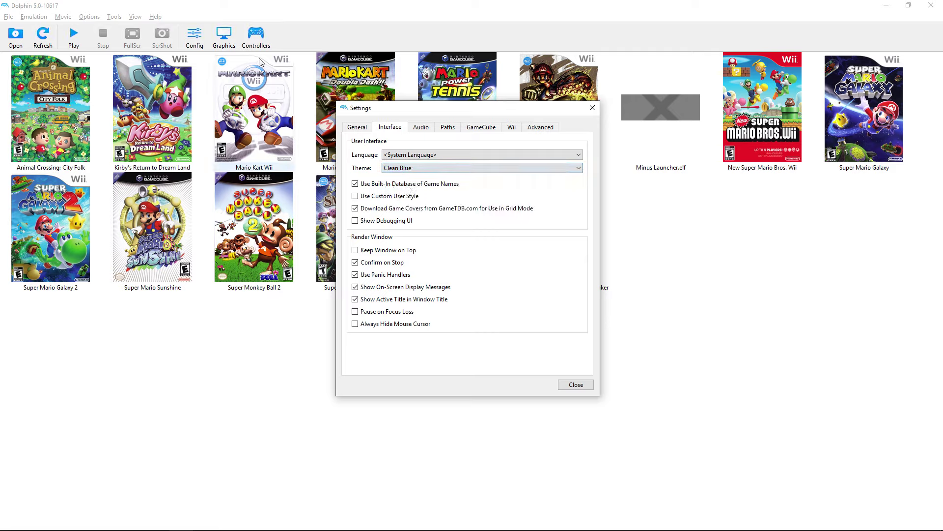
{"action": "left_click", "coordinate": [411, 168]}
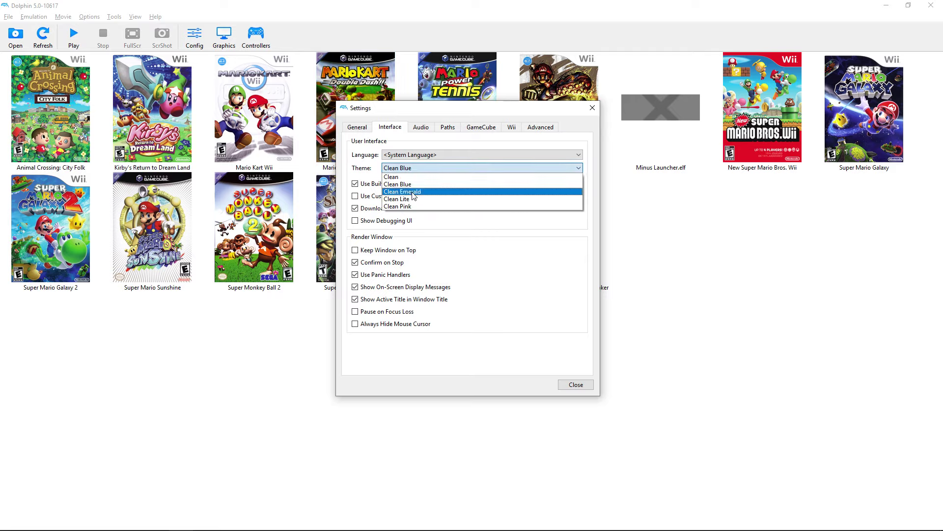
{"action": "left_click", "coordinate": [417, 199]}
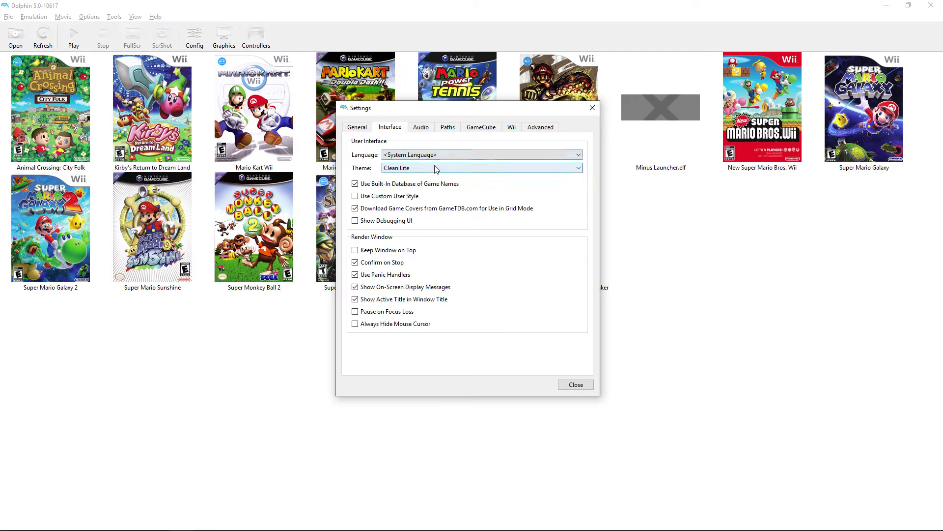
{"action": "left_click", "coordinate": [434, 169]}
{"action": "left_click", "coordinate": [464, 194]}
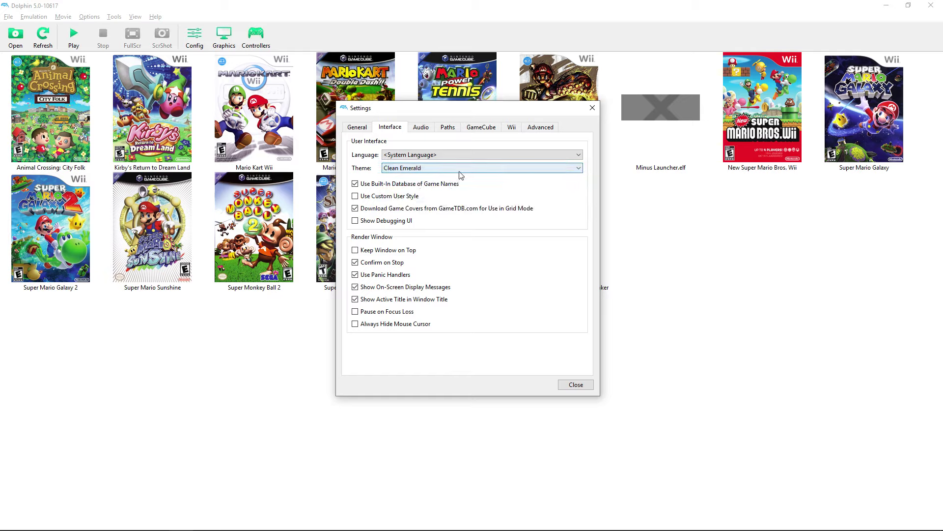
Step: Turn on Use Custom User Style, review the available user styles, and turn the option off again
{"action": "left_click", "coordinate": [354, 196]}
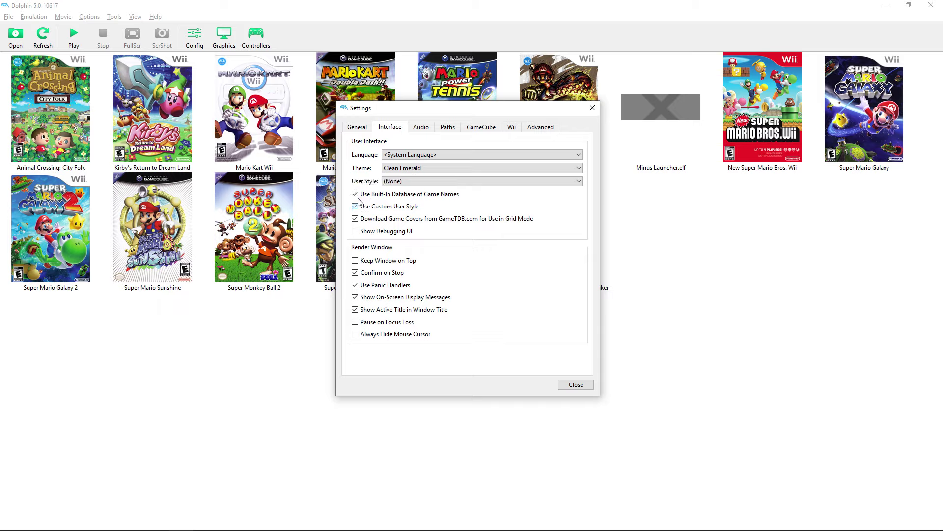
{"action": "left_click", "coordinate": [355, 207]}
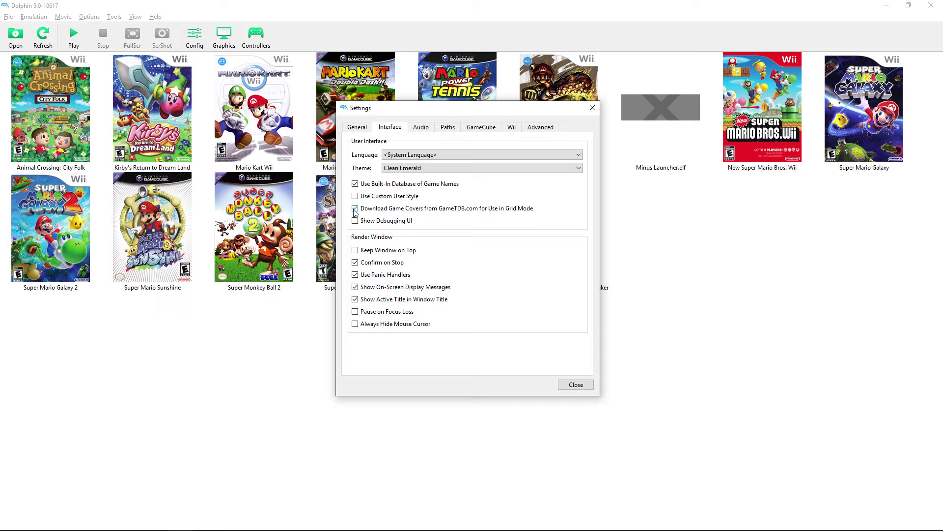
{"action": "left_click", "coordinate": [355, 196]}
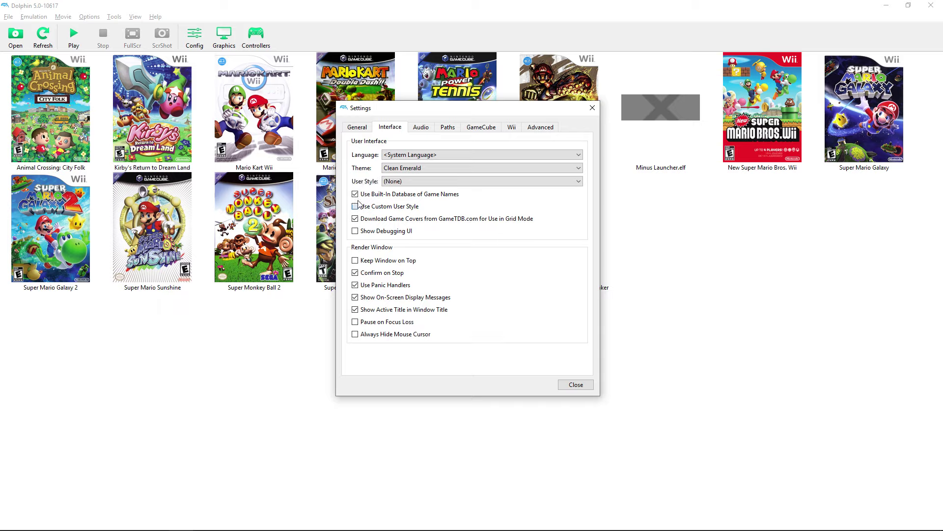
{"action": "left_click", "coordinate": [415, 184]}
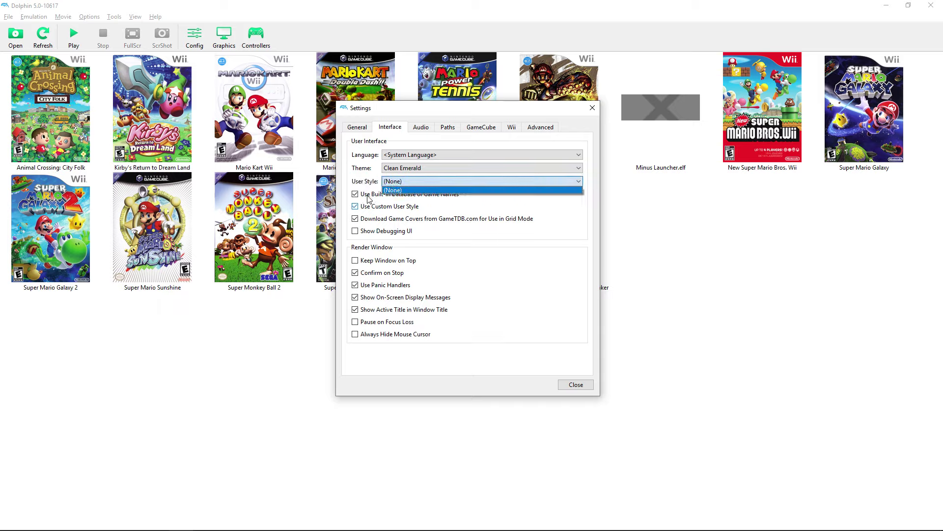
{"action": "left_click", "coordinate": [354, 205]}
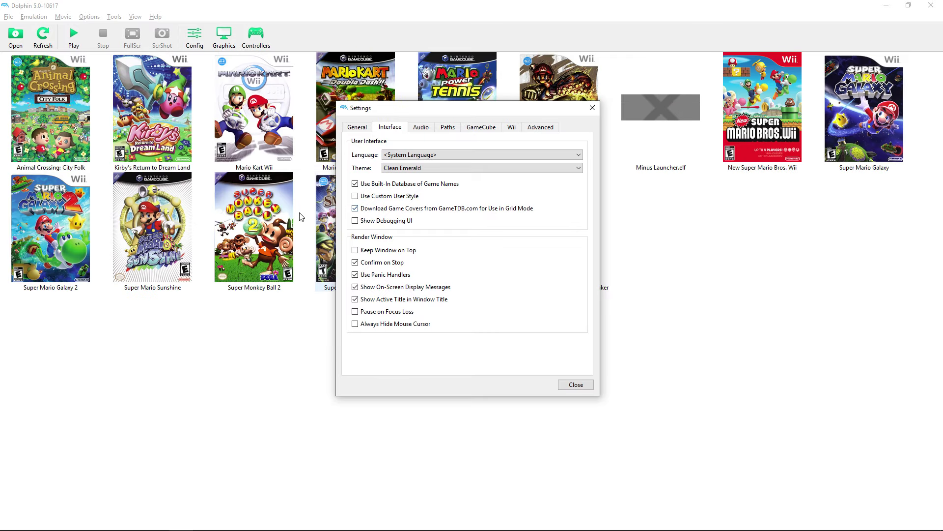
Step: Disable downloading game covers from GameTDB.com for grid mode, check the game list, and enable it again
{"action": "left_click", "coordinate": [355, 209]}
{"action": "left_click_drag", "start_coordinate": [460, 109], "coordinate": [512, 144]}
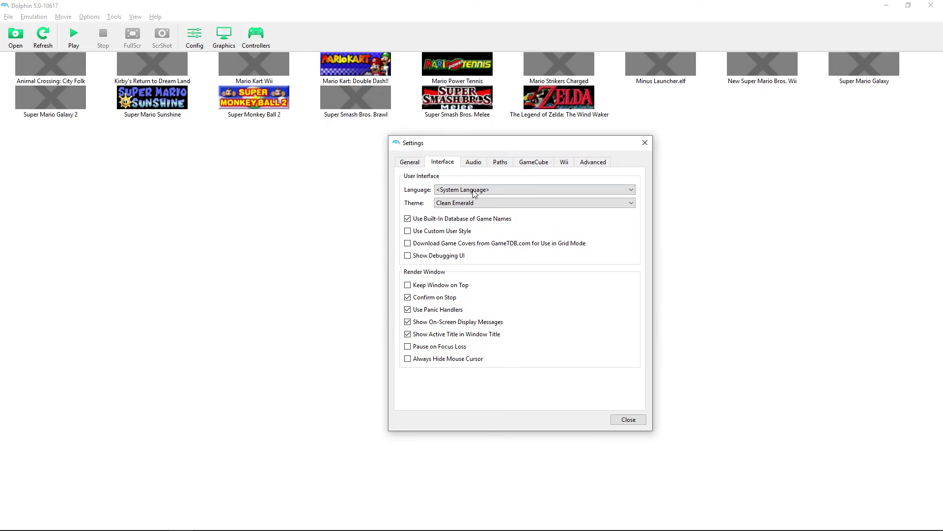
{"action": "left_click", "coordinate": [408, 244]}
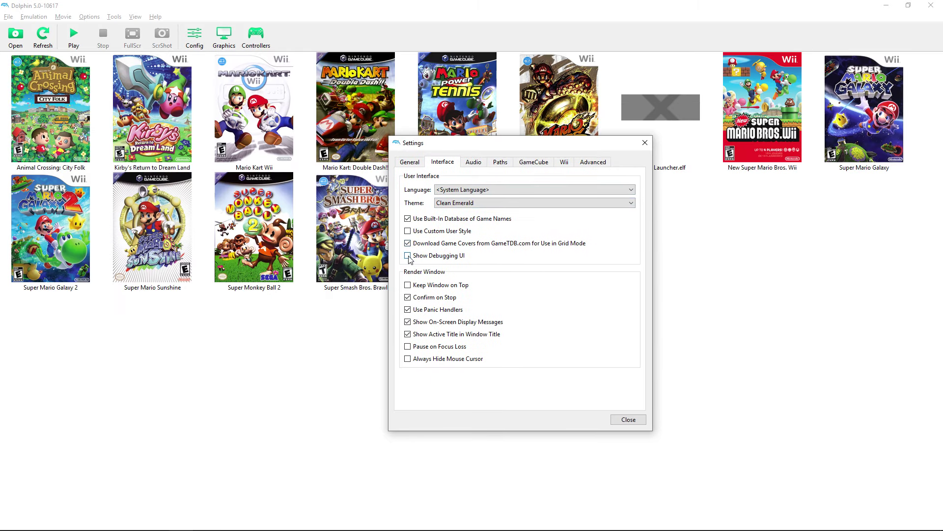
Step: Toggle Show Debugging UI and go through the Render Window options from Keep Window on Top to Pause on Focus Loss
{"action": "left_click", "coordinate": [408, 256]}
{"action": "left_click", "coordinate": [409, 257]}
{"action": "left_click", "coordinate": [409, 285]}
{"action": "left_click", "coordinate": [408, 299]}
{"action": "left_click", "coordinate": [408, 334]}
{"action": "left_click", "coordinate": [414, 349]}
Step: Review the available audio backends in the audio settings, keeping XAudio2
{"action": "left_click", "coordinate": [473, 162]}
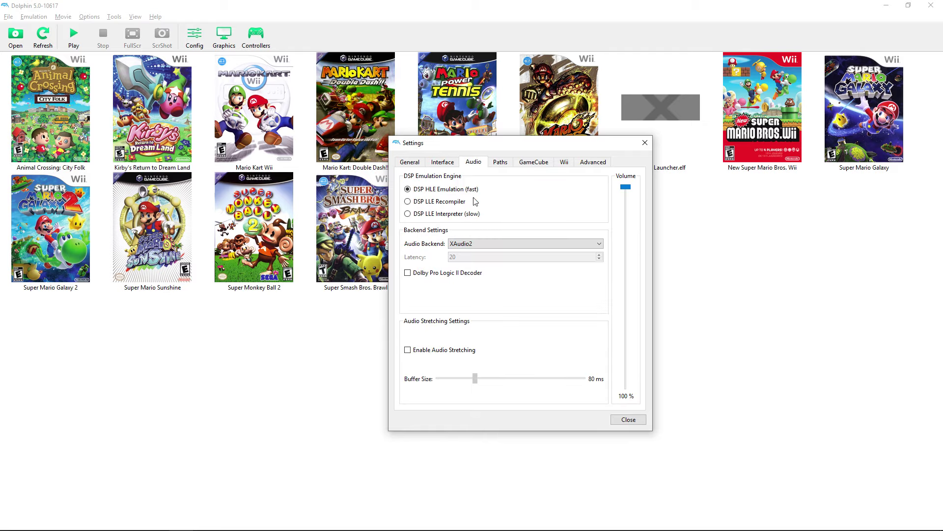
{"action": "left_click", "coordinate": [528, 244]}
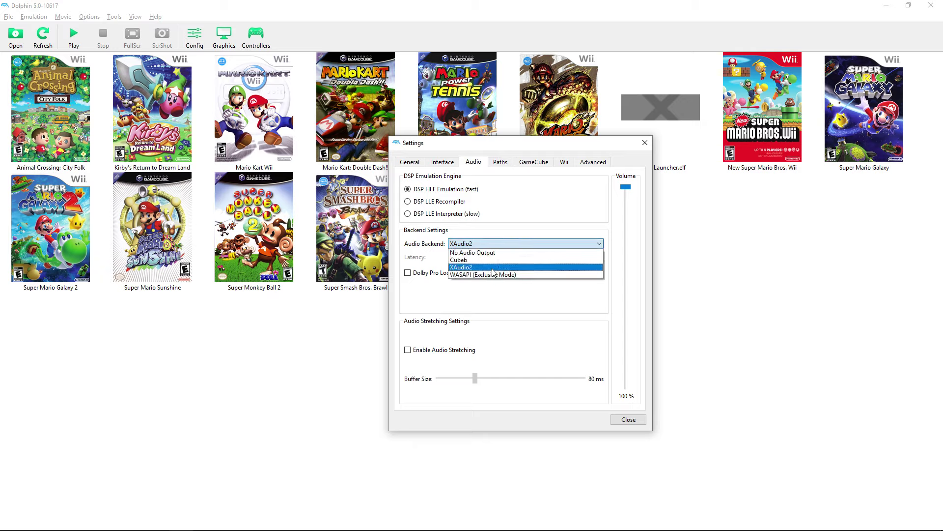
{"action": "left_click", "coordinate": [497, 242]}
{"action": "left_click", "coordinate": [486, 244]}
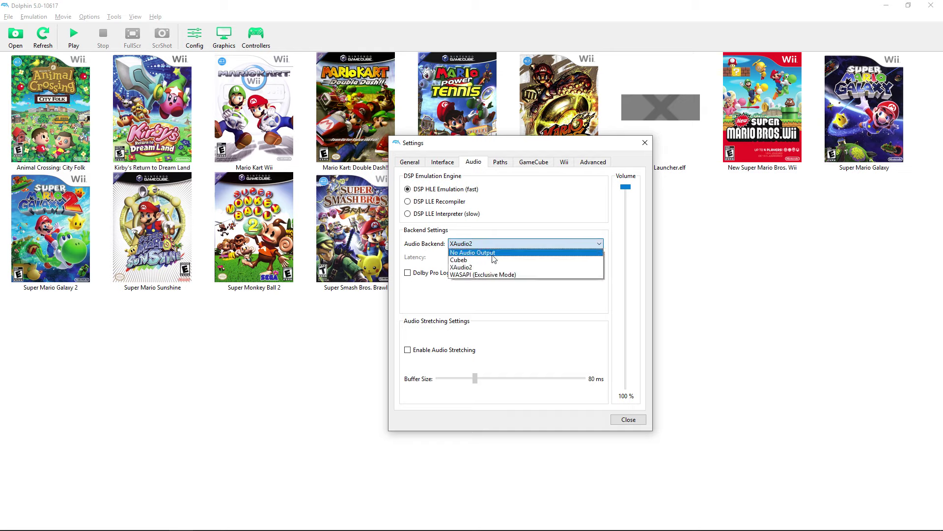
{"action": "left_click", "coordinate": [499, 246]}
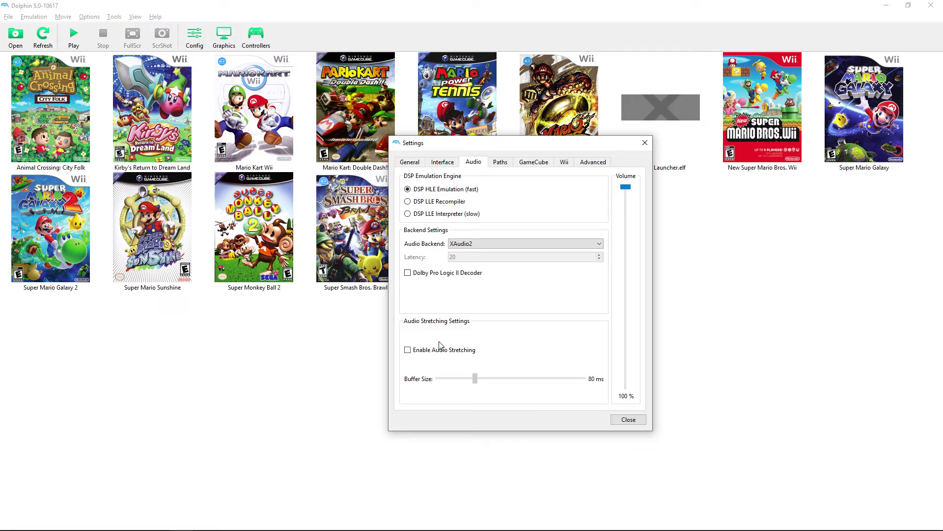
Step: Start adding a game folder in the path settings, browse to downloads > emu's and games > gc and wii games, and cancel the selection
{"action": "left_click", "coordinate": [500, 163]}
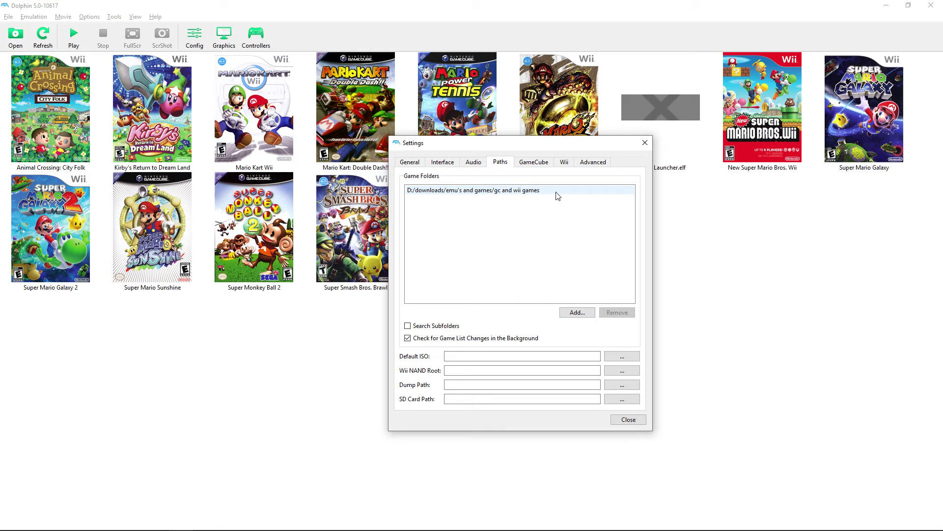
{"action": "left_click", "coordinate": [574, 313]}
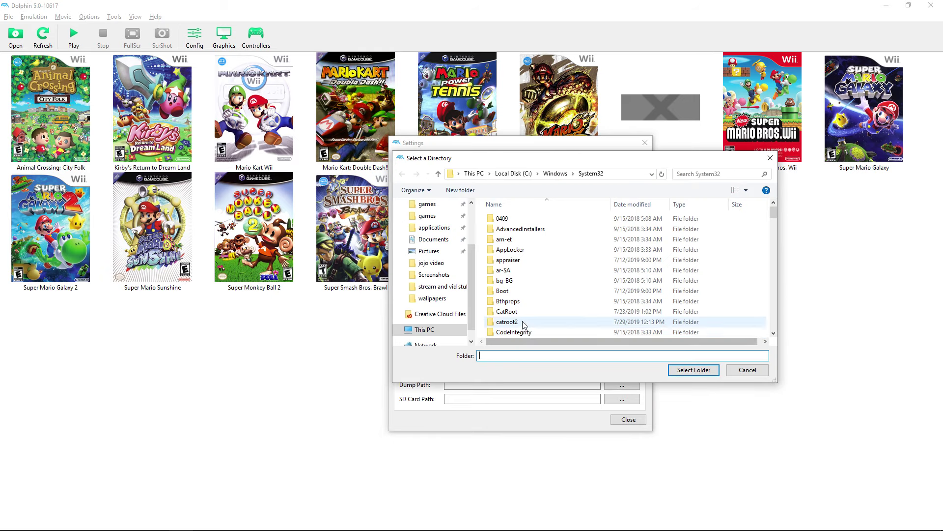
{"action": "scroll", "coordinate": [427, 222], "scroll_direction": "up", "scroll_amount": 2}
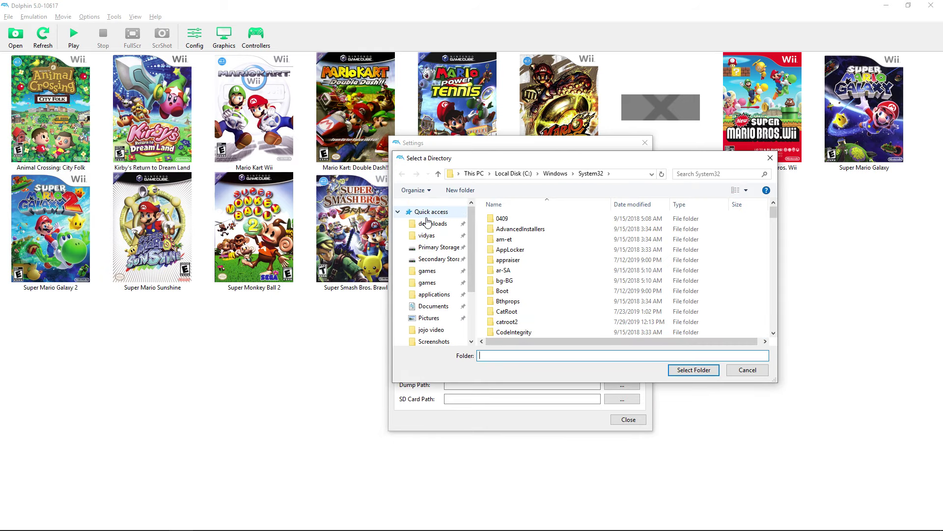
{"action": "left_click", "coordinate": [427, 222]}
{"action": "scroll", "coordinate": [516, 273], "scroll_direction": "down", "scroll_amount": 3}
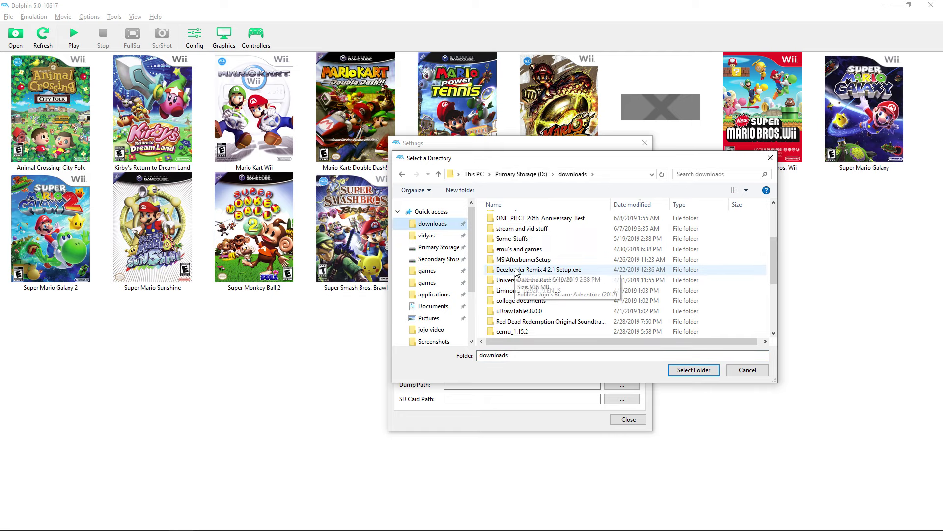
{"action": "double_click", "coordinate": [519, 249]}
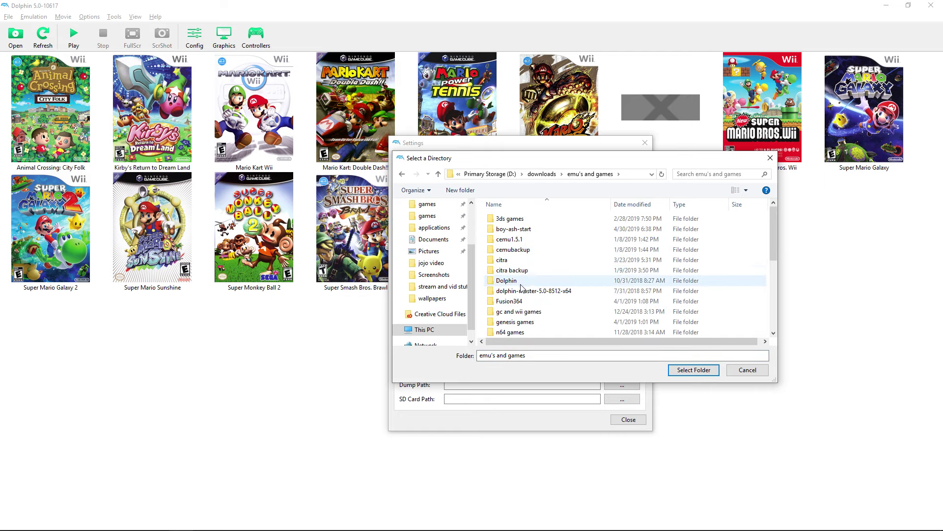
{"action": "scroll", "coordinate": [522, 287], "scroll_direction": "down", "scroll_amount": 1}
{"action": "scroll", "coordinate": [530, 295], "scroll_direction": "down", "scroll_amount": 1}
{"action": "left_click", "coordinate": [521, 259]}
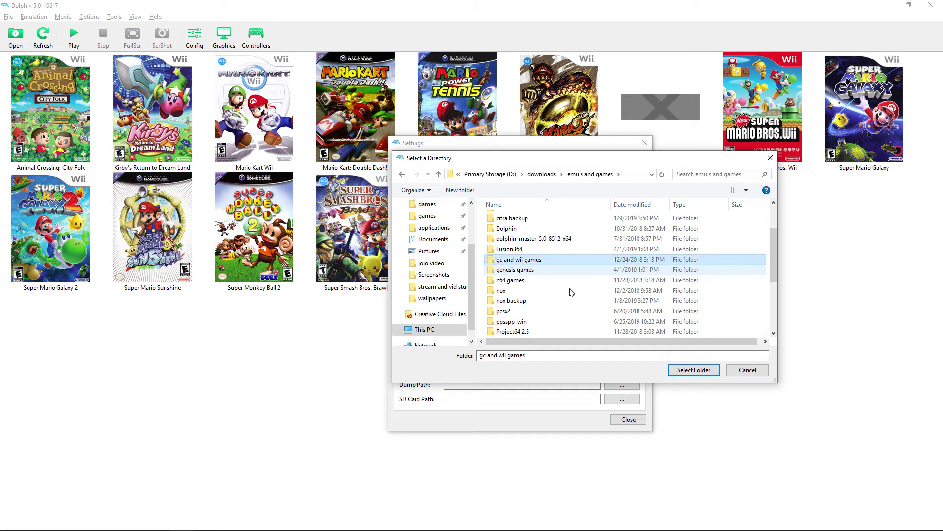
{"action": "double_click", "coordinate": [541, 261]}
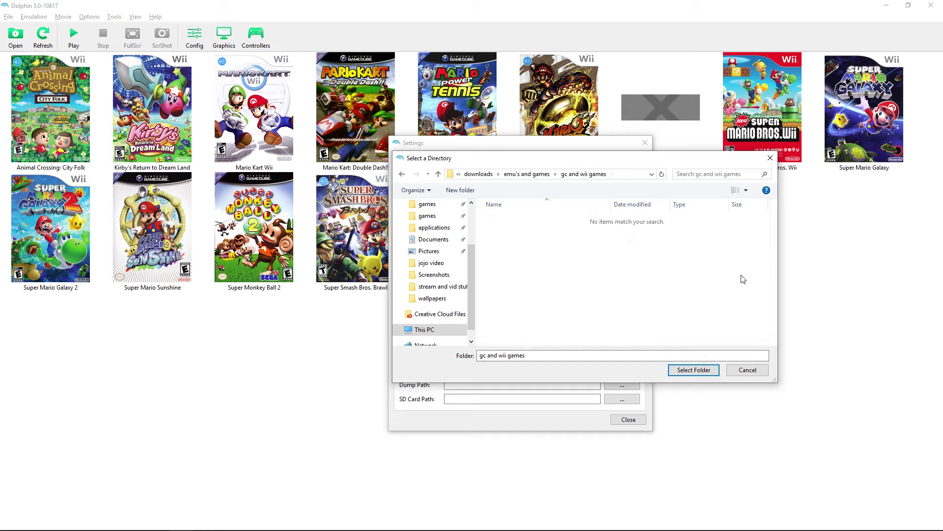
{"action": "left_click", "coordinate": [770, 158]}
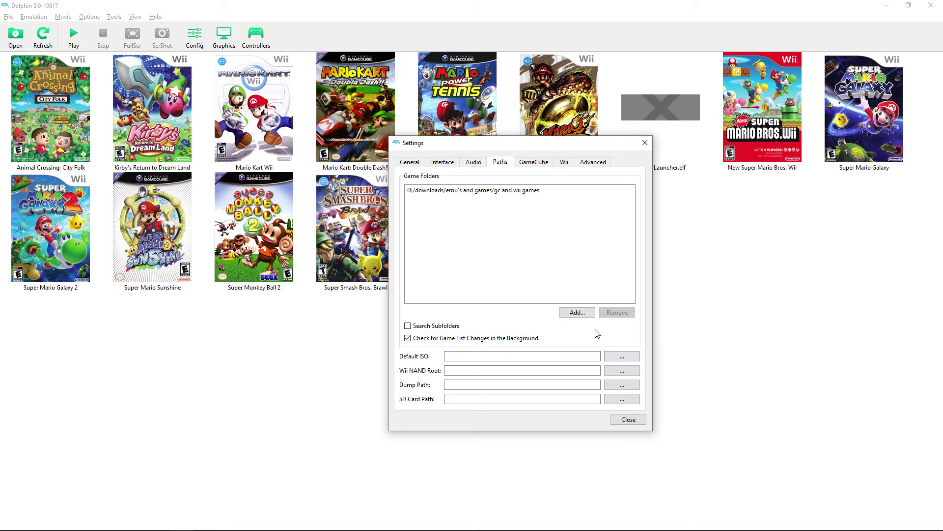
Step: Review the GameCube system language, the Slot A device options and the memory card file location, keeping English and Memory Card
{"action": "left_click_drag", "start_coordinate": [589, 148], "coordinate": [723, 194]}
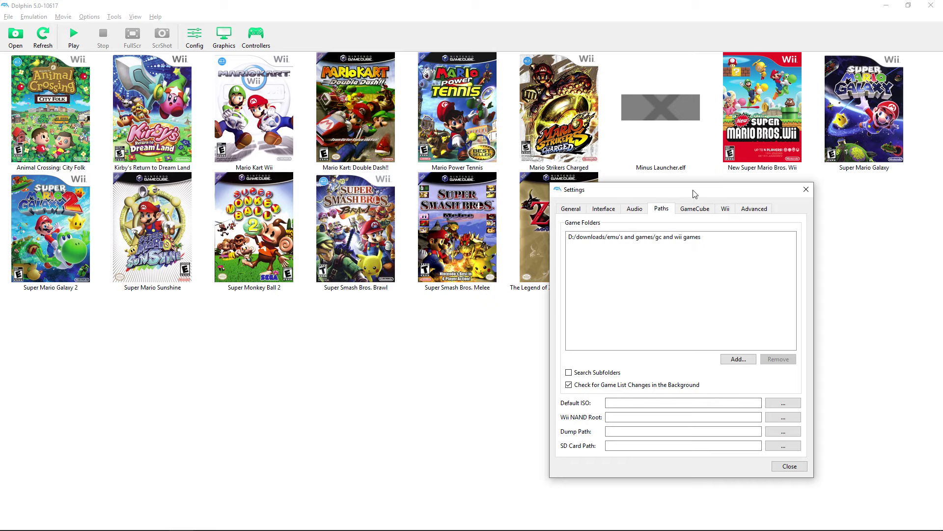
{"action": "left_click_drag", "start_coordinate": [694, 191], "coordinate": [614, 125]}
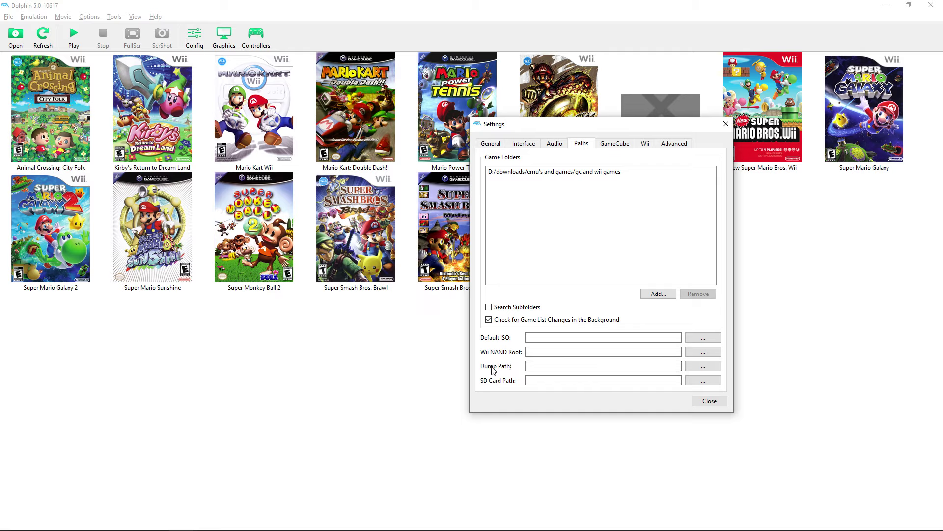
{"action": "left_click", "coordinate": [614, 144]}
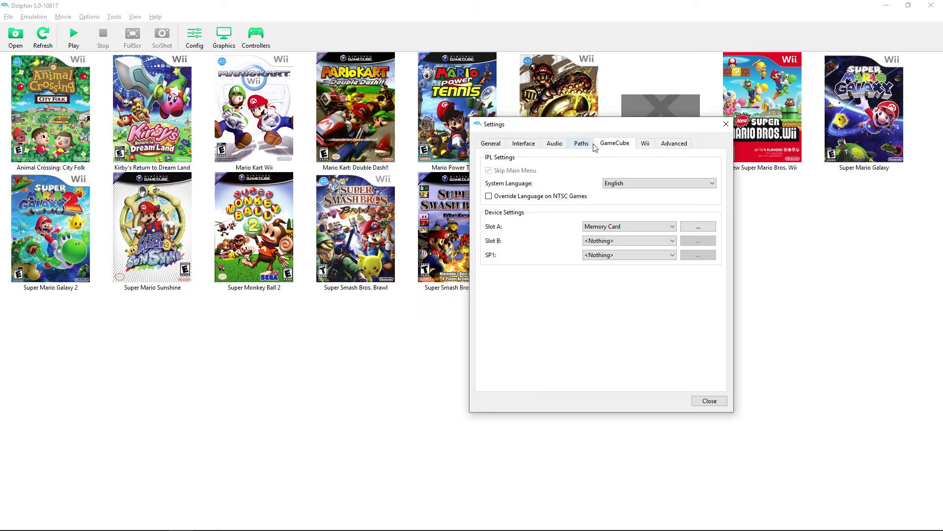
{"action": "left_click", "coordinate": [607, 182]}
{"action": "left_click", "coordinate": [608, 191]}
{"action": "left_click", "coordinate": [656, 228]}
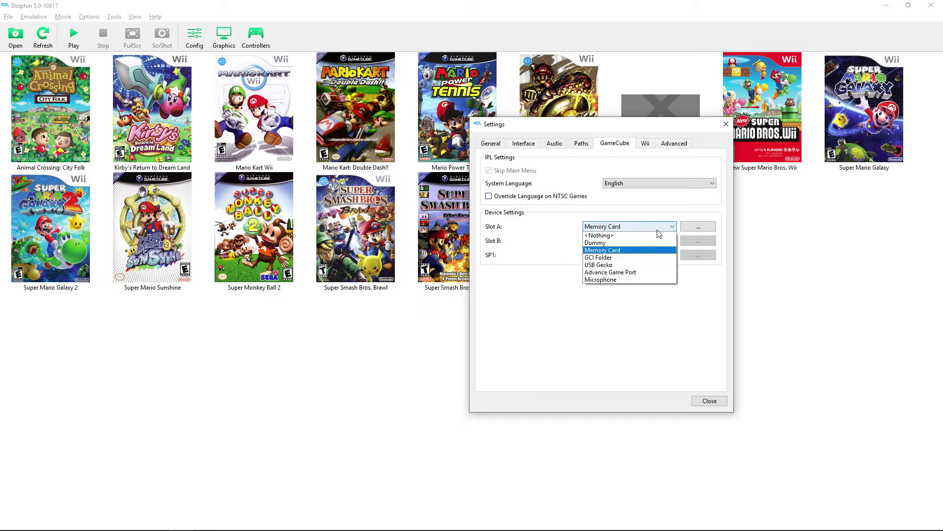
{"action": "left_click", "coordinate": [653, 230]}
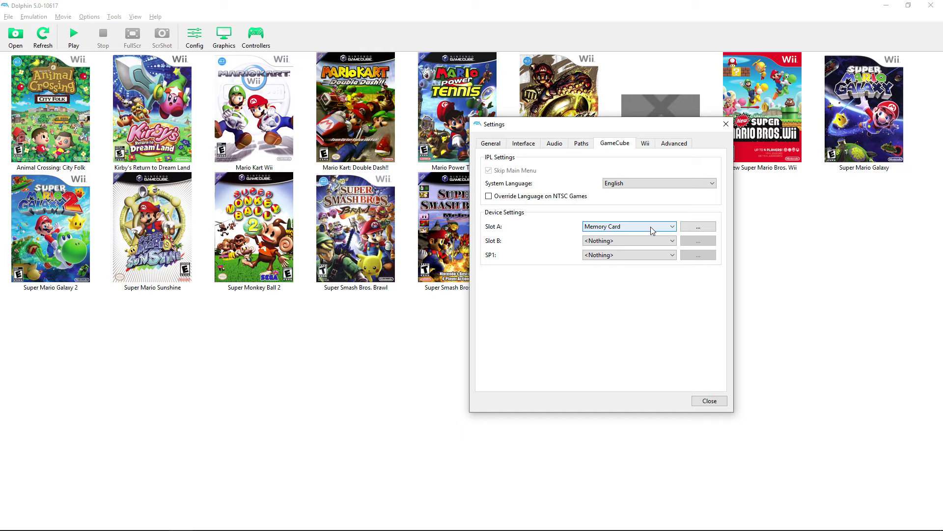
{"action": "left_click", "coordinate": [708, 228]}
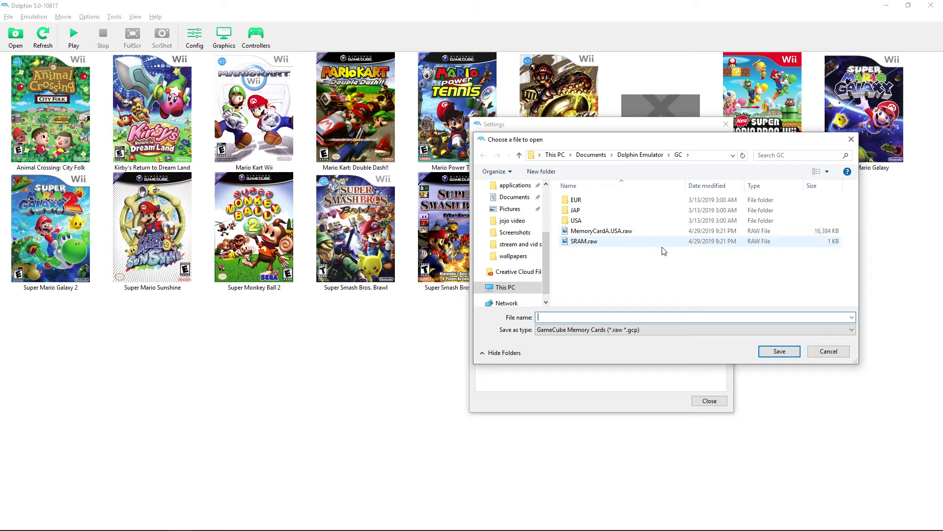
{"action": "left_click", "coordinate": [851, 139]}
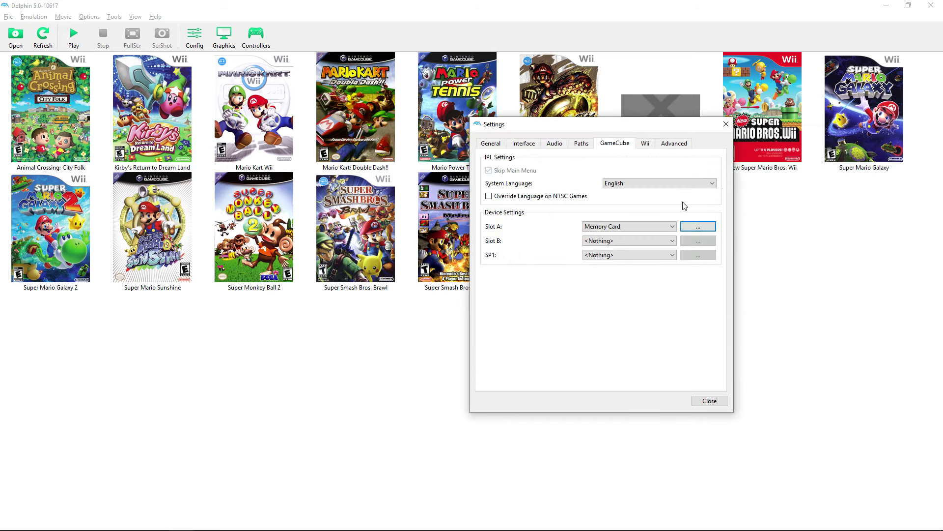
Step: Toggle Connect USB Keyboard on and off in the Wii settings, review the advanced CPU and RTC options, and close the settings
{"action": "left_click", "coordinate": [646, 144]}
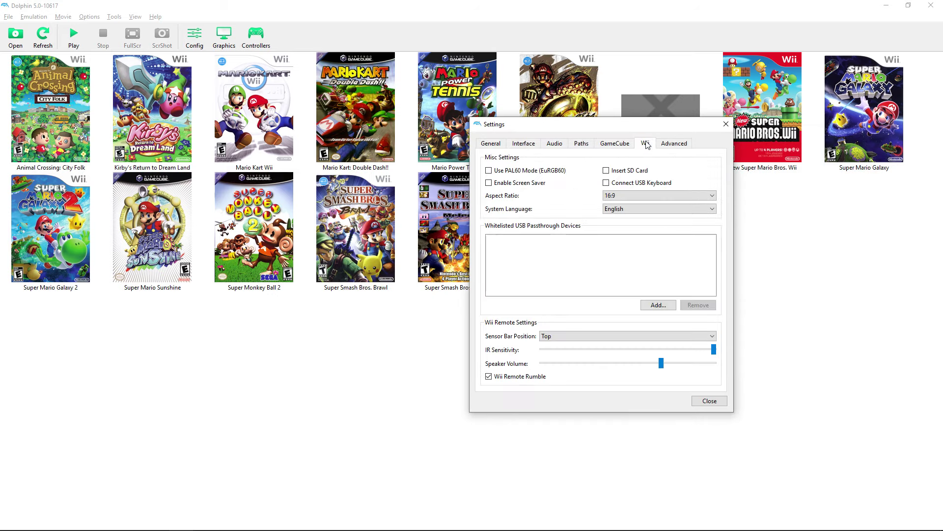
{"action": "left_click", "coordinate": [606, 183]}
{"action": "left_click", "coordinate": [606, 183]}
{"action": "left_click", "coordinate": [669, 144]}
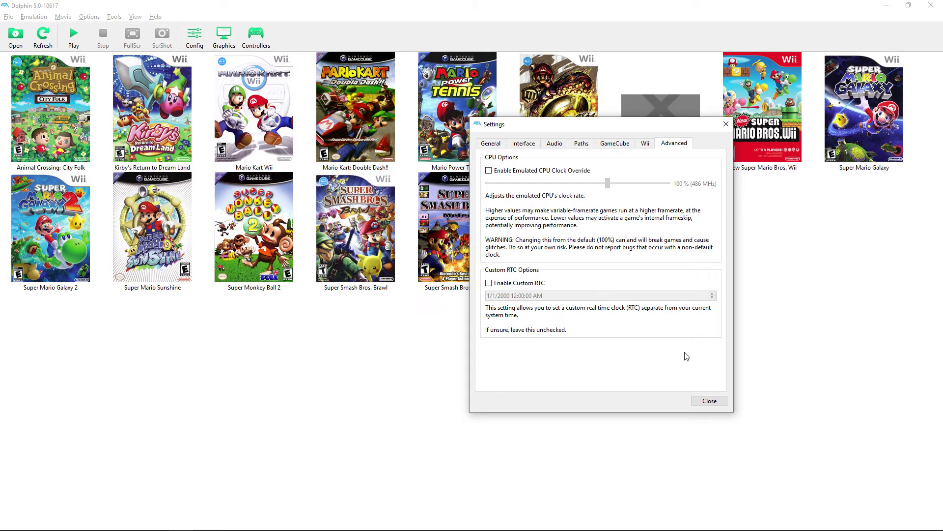
{"action": "left_click", "coordinate": [713, 405]}
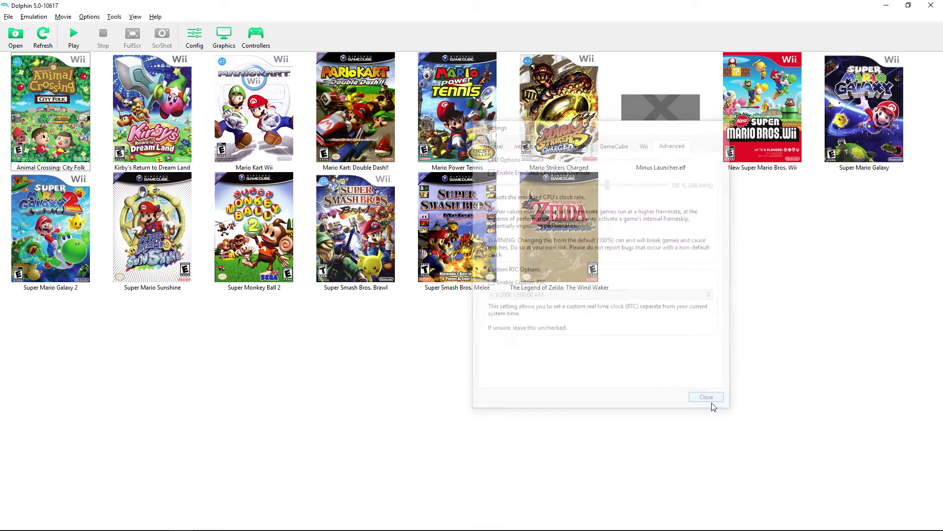
Step: Open the graphics configuration and review the available backends, keeping Vulkan
{"action": "left_click", "coordinate": [224, 35]}
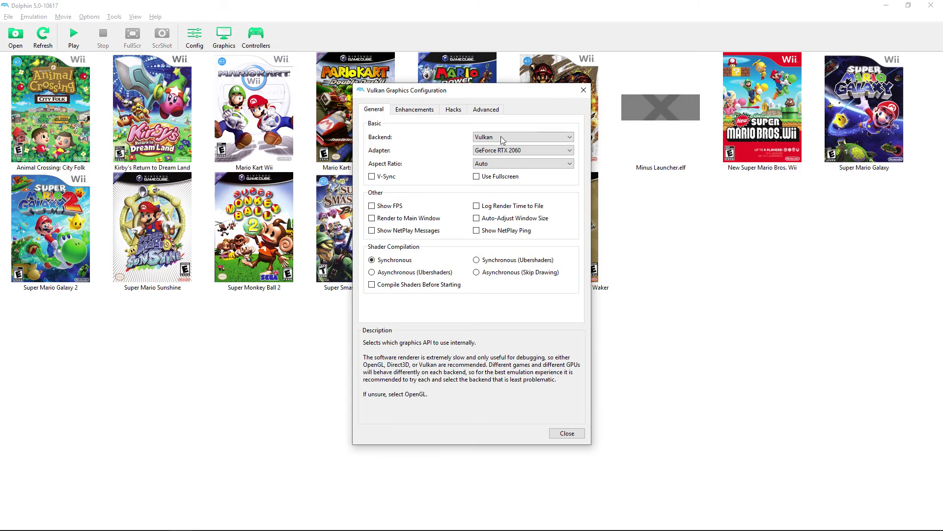
{"action": "left_click", "coordinate": [500, 137]}
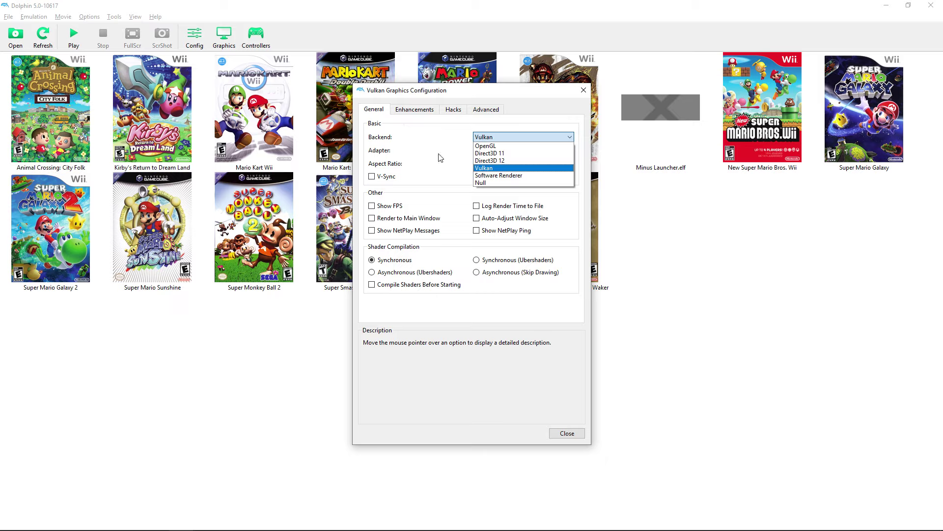
{"action": "key", "text": "Up"}
{"action": "key", "text": "Up"}
{"action": "key", "text": "Up"}
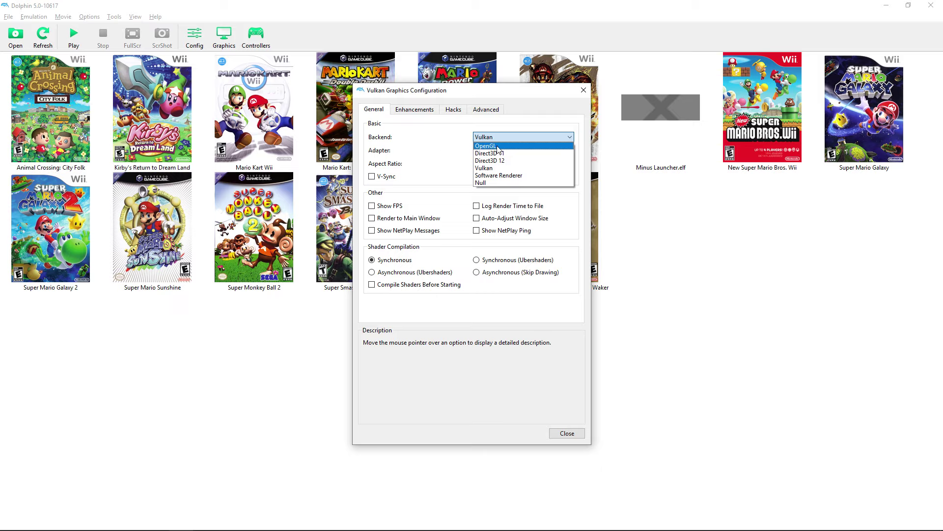
{"action": "left_click", "coordinate": [541, 137]}
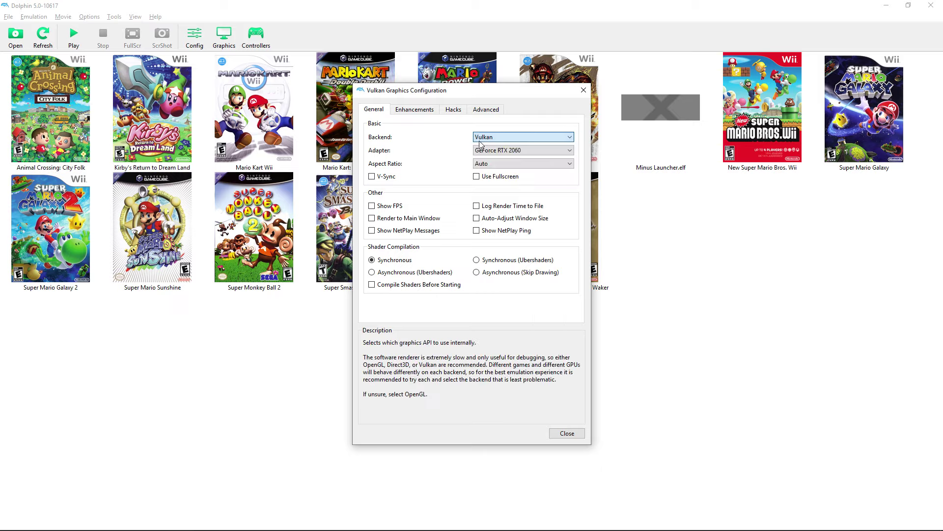
Step: Switch to Task Manager and view the performance details of GPU 0 to identify the graphics card
{"action": "key", "text": "alt+Tab"}
{"action": "key", "text": "alt+Tab"}
{"action": "key", "text": "alt+Tab"}
{"action": "key", "text": "alt+Tab"}
{"action": "key", "text": "alt+Tab"}
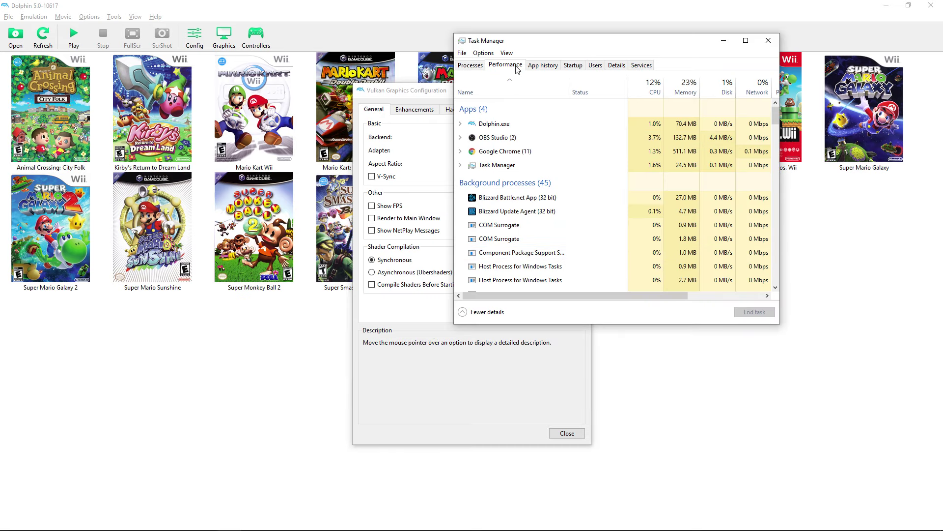
{"action": "left_click", "coordinate": [506, 64]}
{"action": "left_click", "coordinate": [511, 295]}
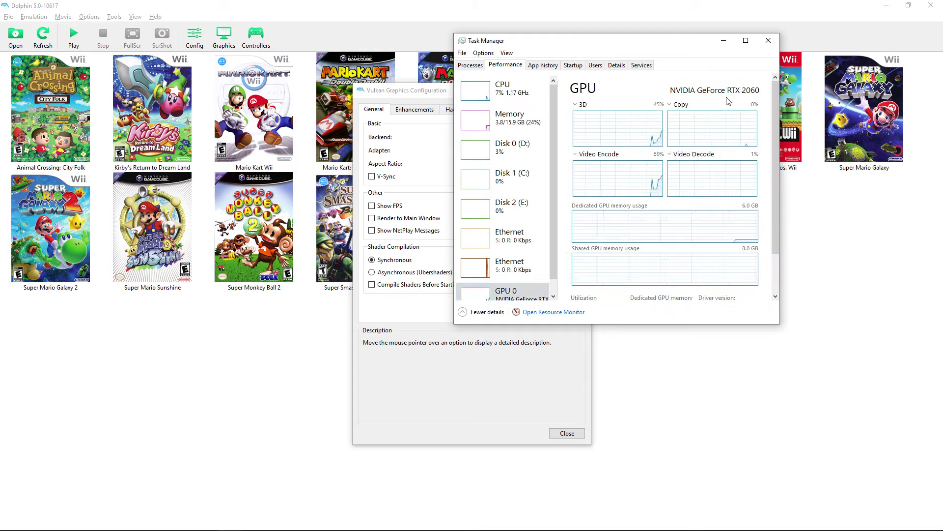
Step: Check the CPU and GPU 0 performance details in Task Manager and close it to return to Dolphin's graphics configuration
{"action": "left_click", "coordinate": [518, 104]}
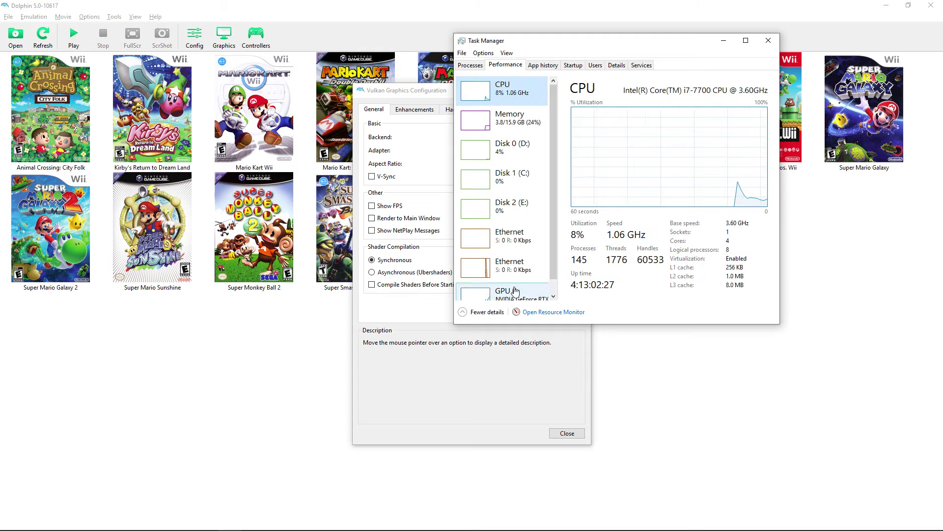
{"action": "left_click", "coordinate": [513, 294]}
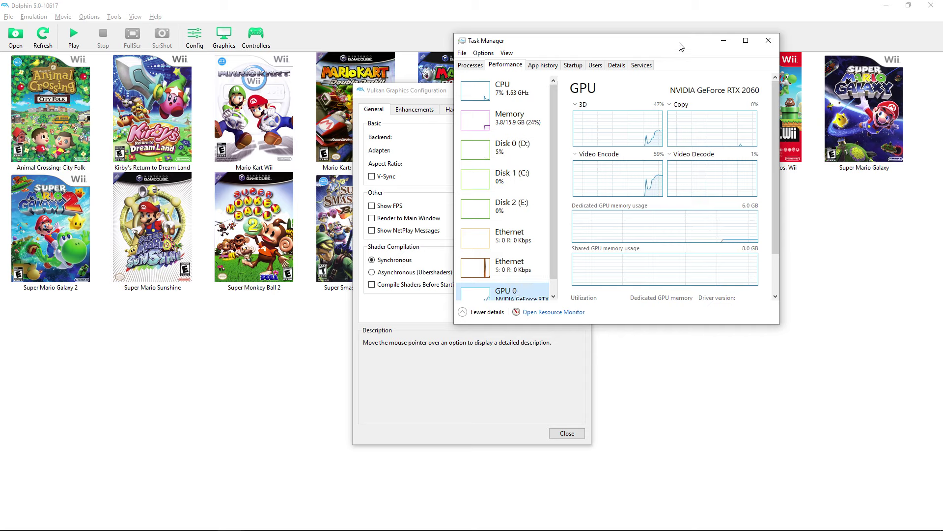
{"action": "left_click", "coordinate": [768, 40]}
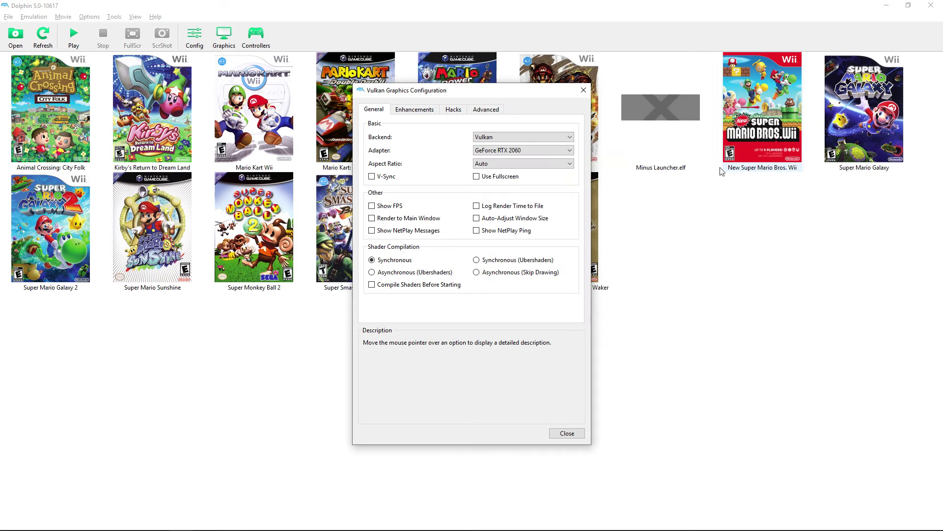
Step: Review the available graphics backends and adapters, keeping Vulkan and GeForce RTX 2060
{"action": "left_click", "coordinate": [514, 137]}
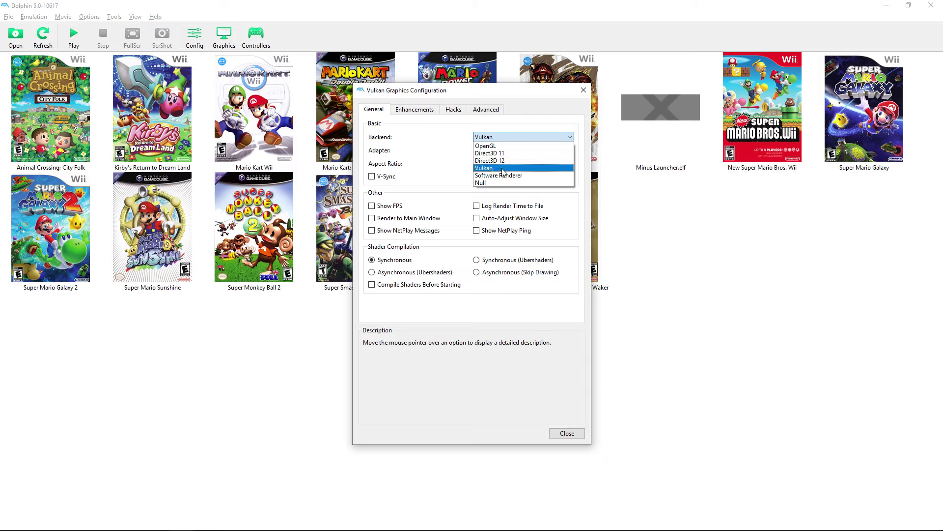
{"action": "left_click", "coordinate": [457, 153]}
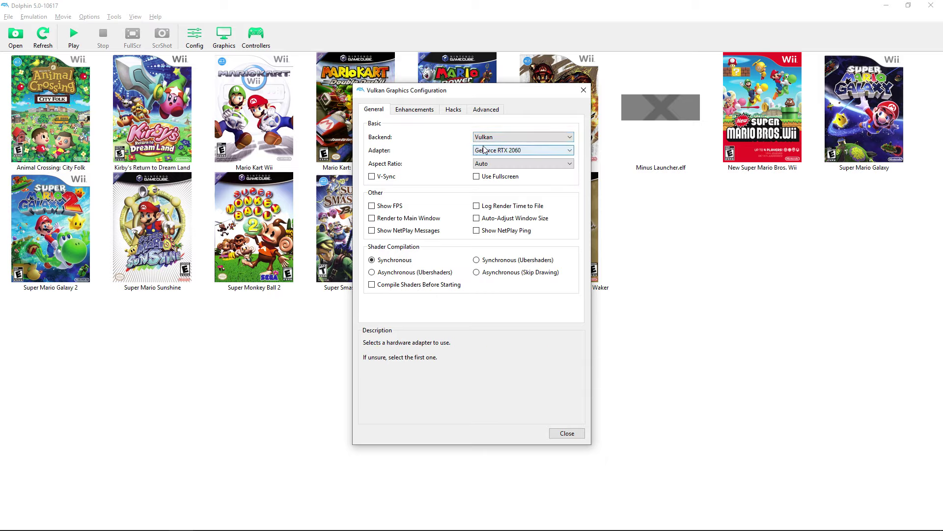
{"action": "left_click", "coordinate": [501, 153]}
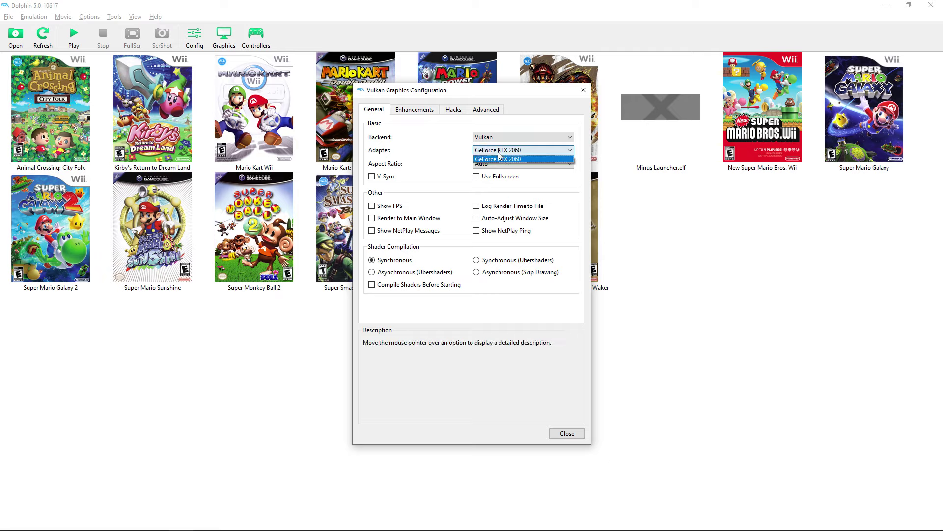
{"action": "left_click", "coordinate": [502, 152]}
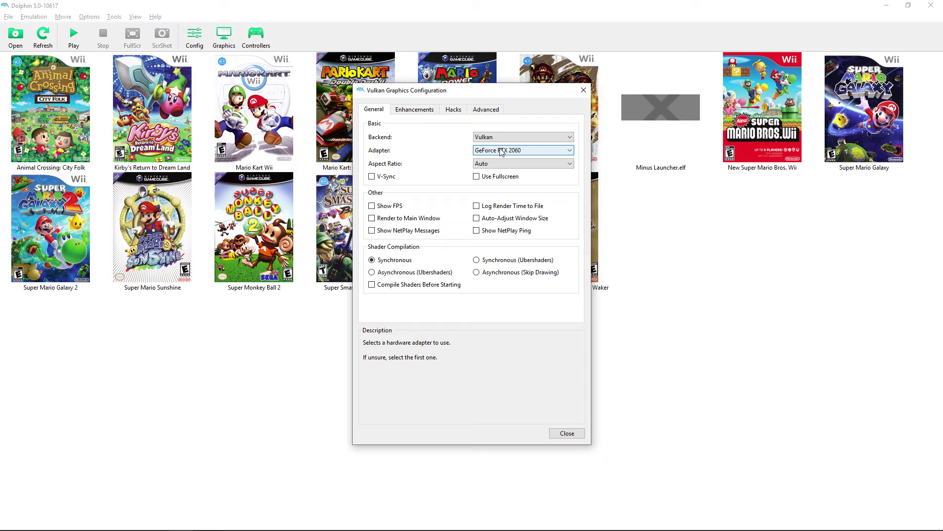
{"action": "left_click", "coordinate": [501, 152]}
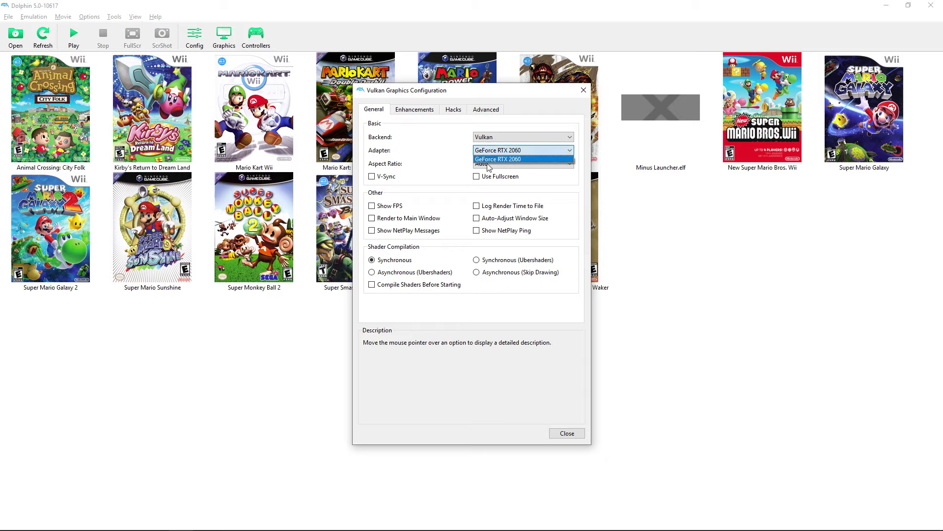
{"action": "left_click", "coordinate": [504, 176]}
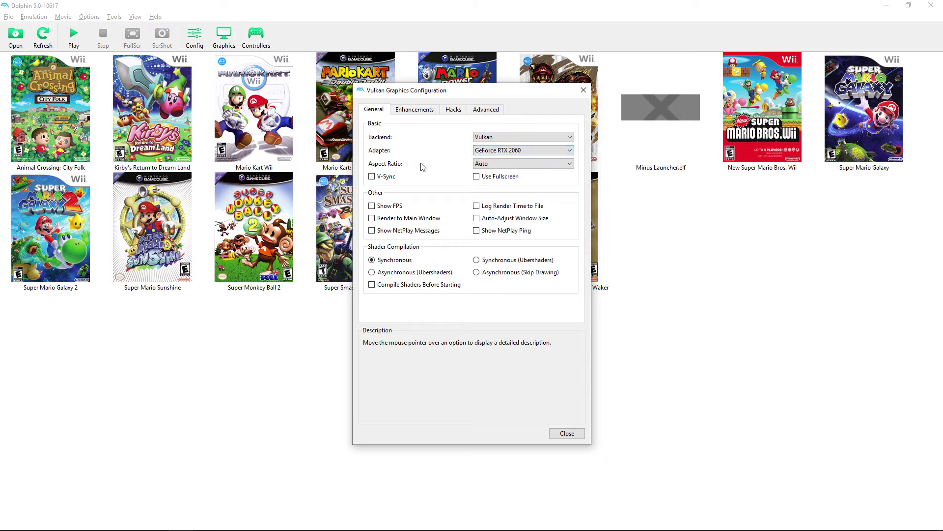
Step: Review the aspect ratio choices, keeping Auto, and read the descriptions of the shader compilation options
{"action": "left_click", "coordinate": [498, 165]}
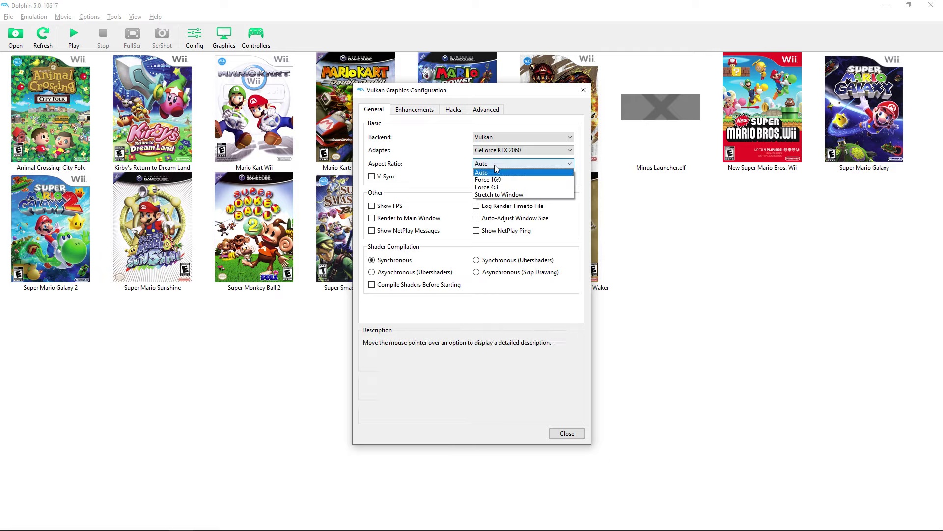
{"action": "left_click", "coordinate": [447, 158]}
{"action": "left_click", "coordinate": [504, 166]}
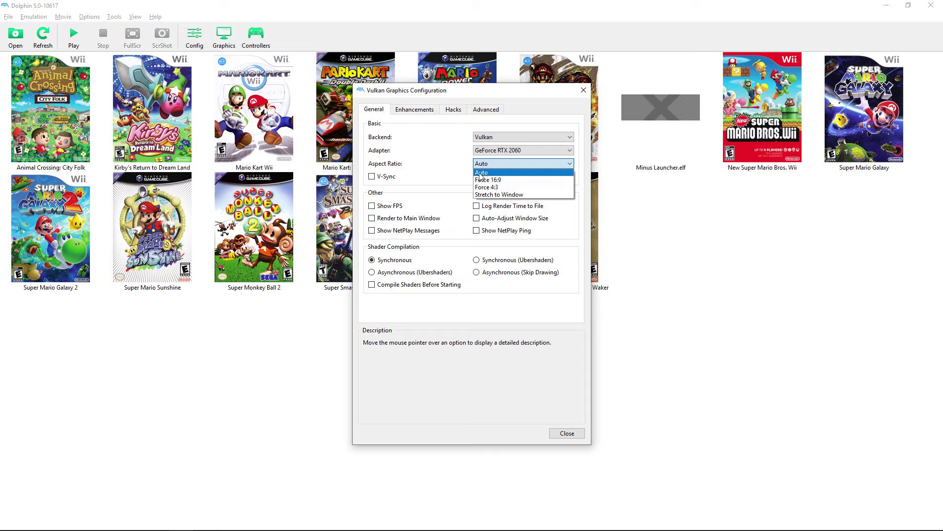
{"action": "left_click", "coordinate": [442, 153]}
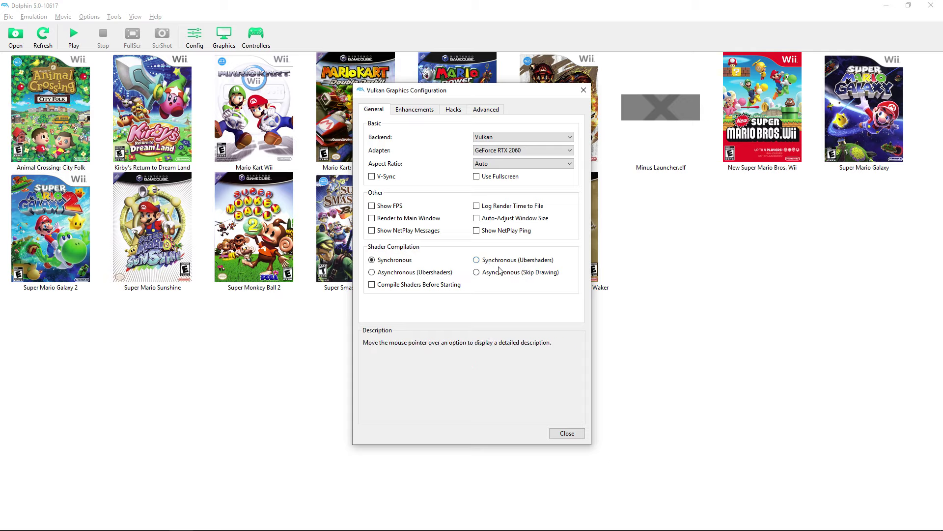
{"action": "mouse_move", "coordinate": [502, 274]}
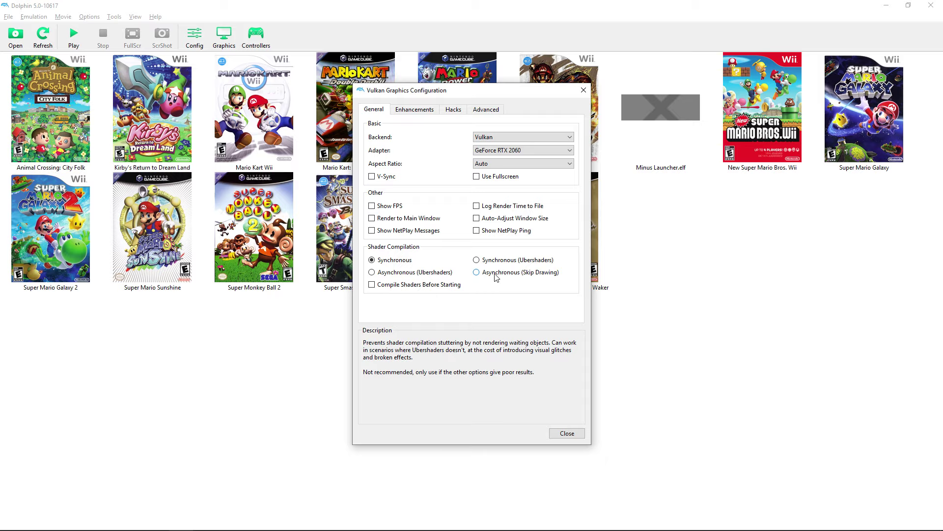
{"action": "mouse_move", "coordinate": [396, 275]}
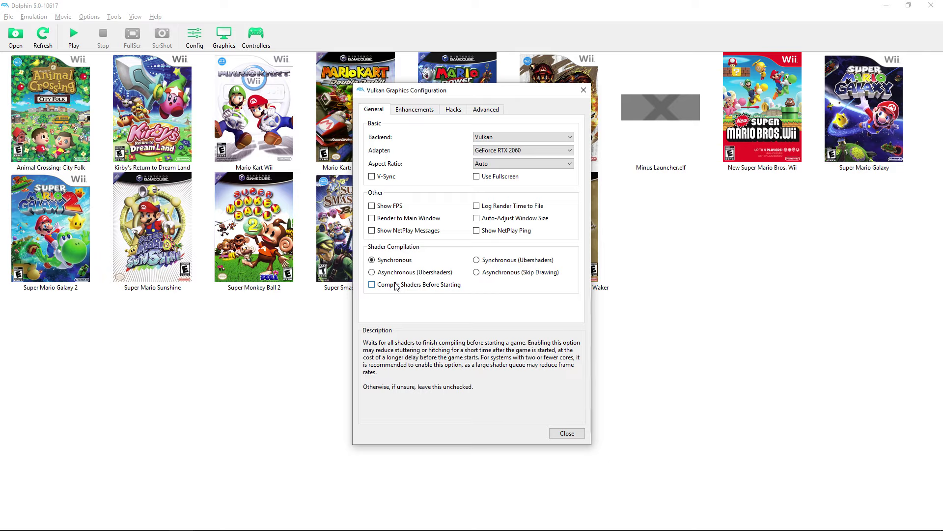
Step: Open the graphics enhancements and review the internal resolution choices, keeping 4x Native (2560x2112) for 1440p
{"action": "left_click", "coordinate": [416, 111]}
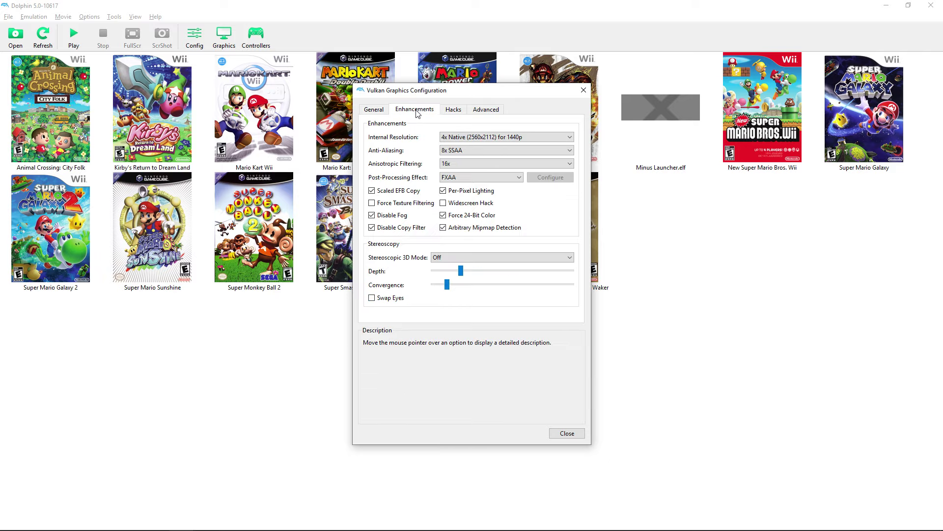
{"action": "left_click", "coordinate": [474, 138]}
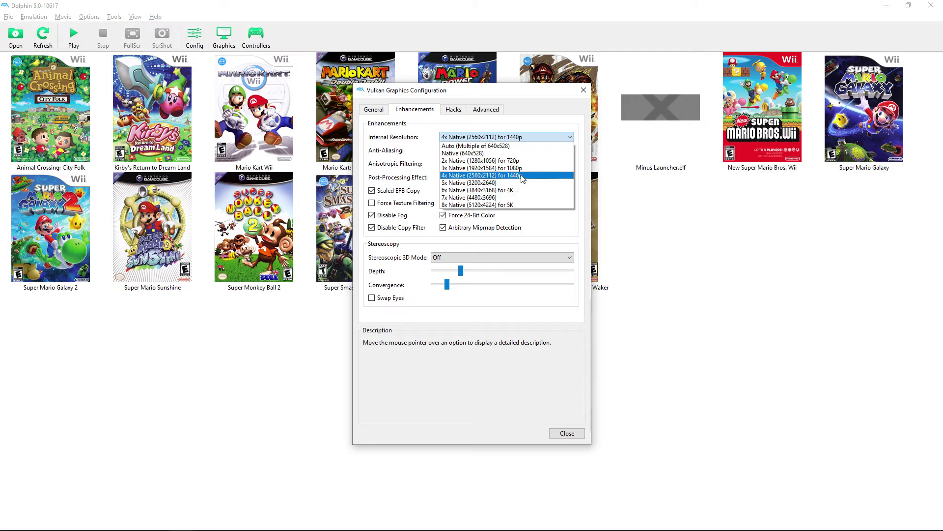
{"action": "left_click", "coordinate": [533, 138]}
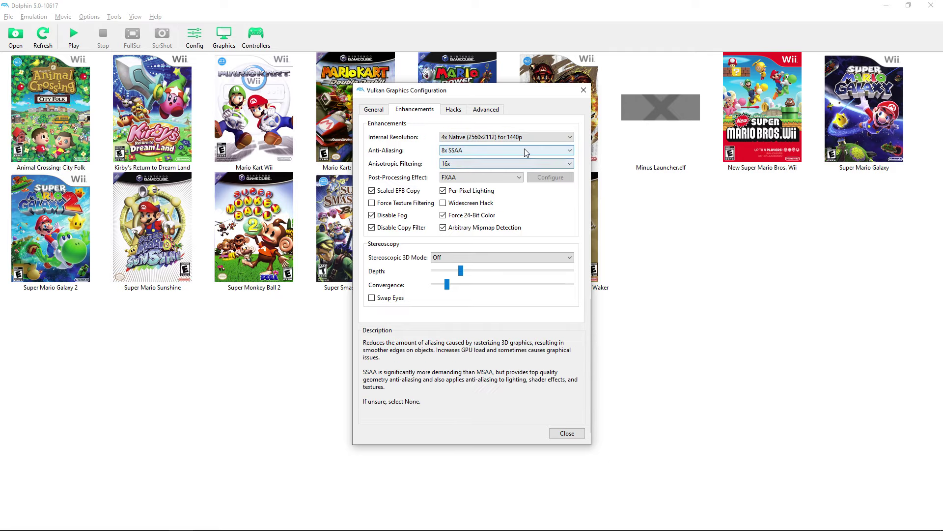
Step: Review the MSAA and SSAA anti-aliasing levels in the enhancements, keeping 8x SSAA
{"action": "left_click", "coordinate": [525, 150]}
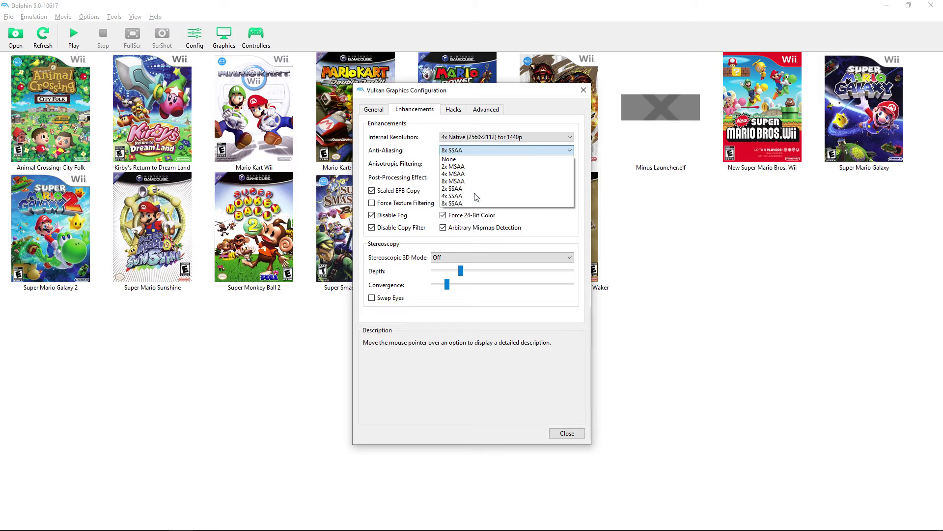
{"action": "left_click", "coordinate": [485, 149]}
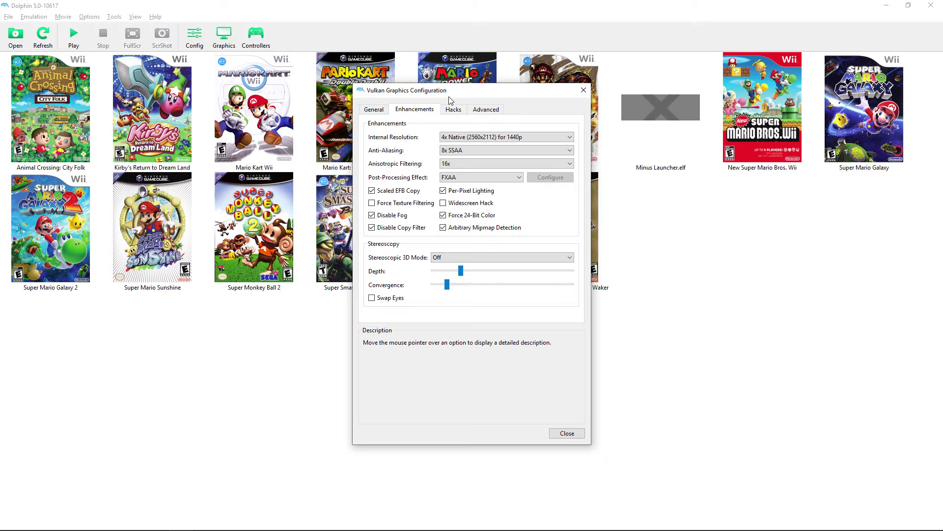
{"action": "left_click_drag", "start_coordinate": [449, 96], "coordinate": [478, 92]}
{"action": "left_click", "coordinate": [494, 148]}
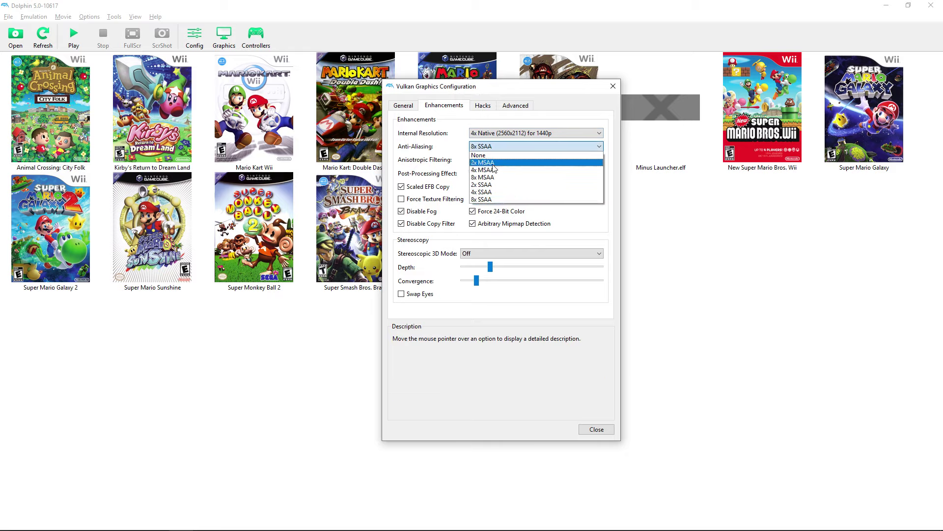
{"action": "left_click", "coordinate": [457, 153]}
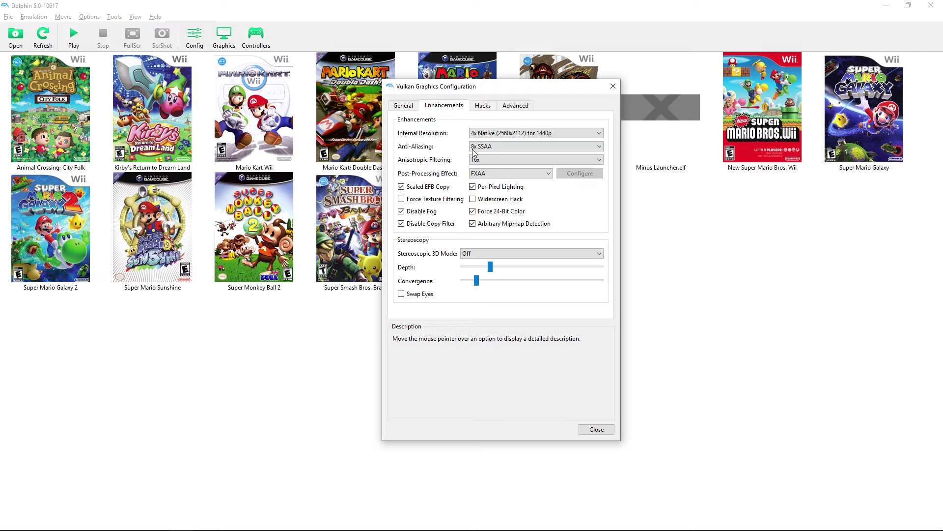
{"action": "left_click", "coordinate": [502, 147]}
{"action": "left_click", "coordinate": [506, 147]}
{"action": "left_click", "coordinate": [508, 147]}
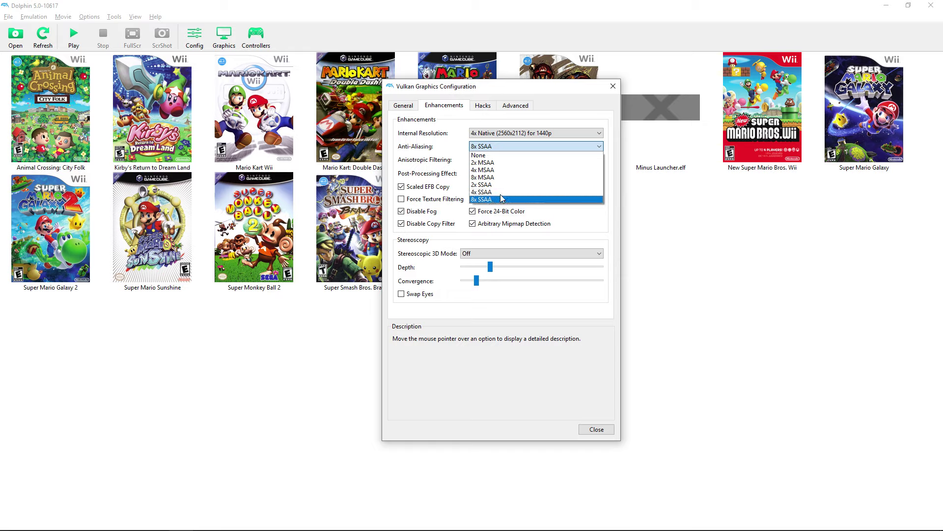
{"action": "left_click", "coordinate": [504, 149]}
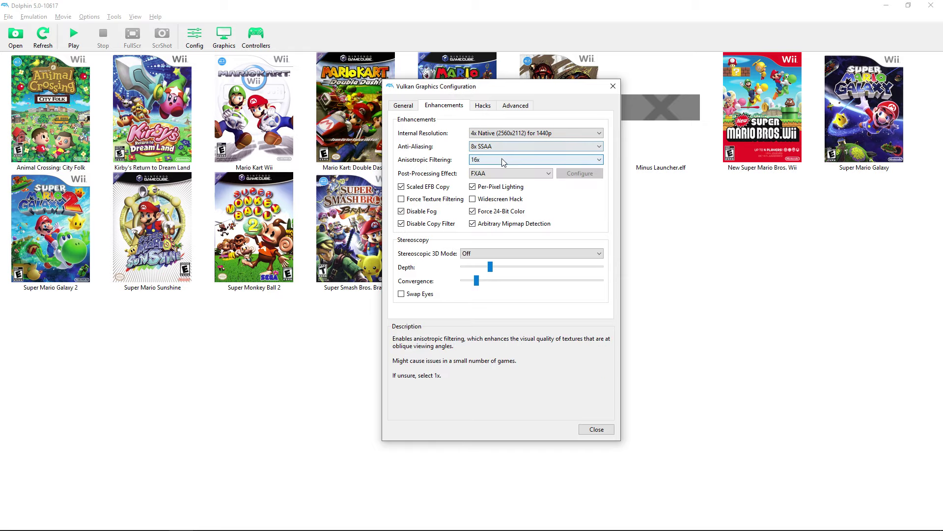
Step: Review the anisotropic filtering levels and browse the post-processing effects, keeping 16x and FXAA
{"action": "left_click", "coordinate": [503, 162]}
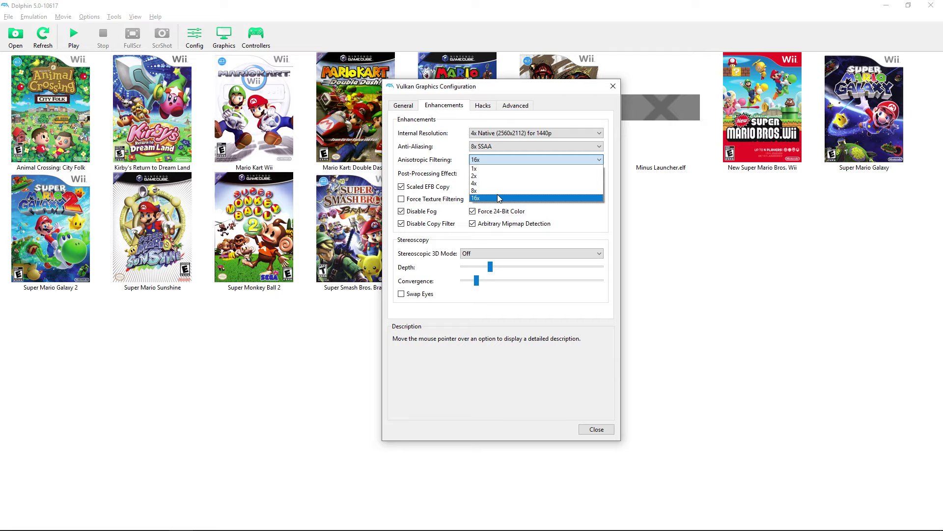
{"action": "left_click", "coordinate": [496, 162]}
{"action": "left_click", "coordinate": [513, 173]}
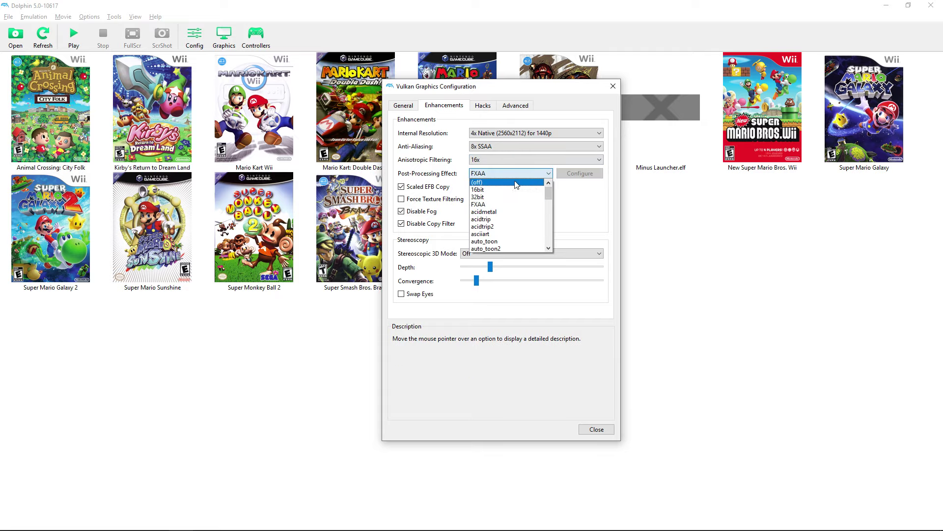
{"action": "left_click", "coordinate": [513, 175]}
{"action": "left_click", "coordinate": [507, 174]}
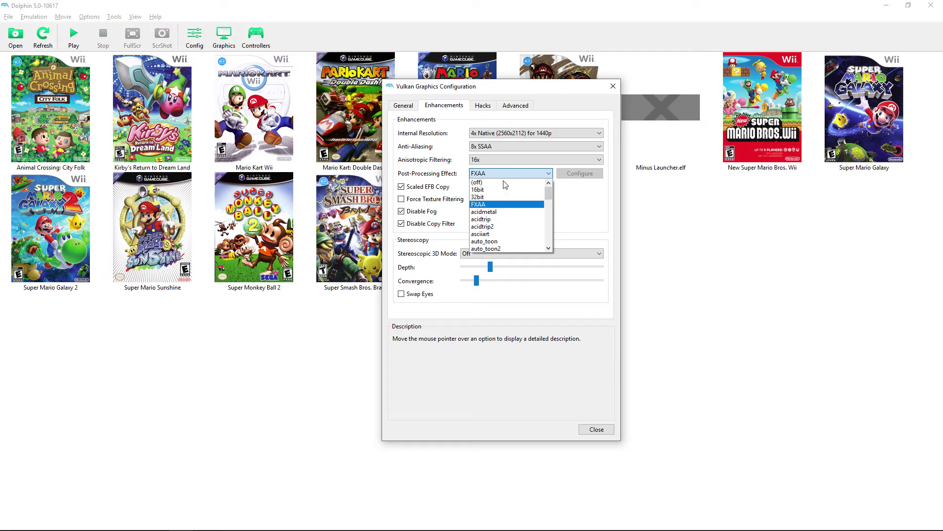
{"action": "scroll", "coordinate": [508, 211], "scroll_direction": "down", "scroll_amount": 10}
{"action": "scroll", "coordinate": [513, 227], "scroll_direction": "up", "scroll_amount": 10}
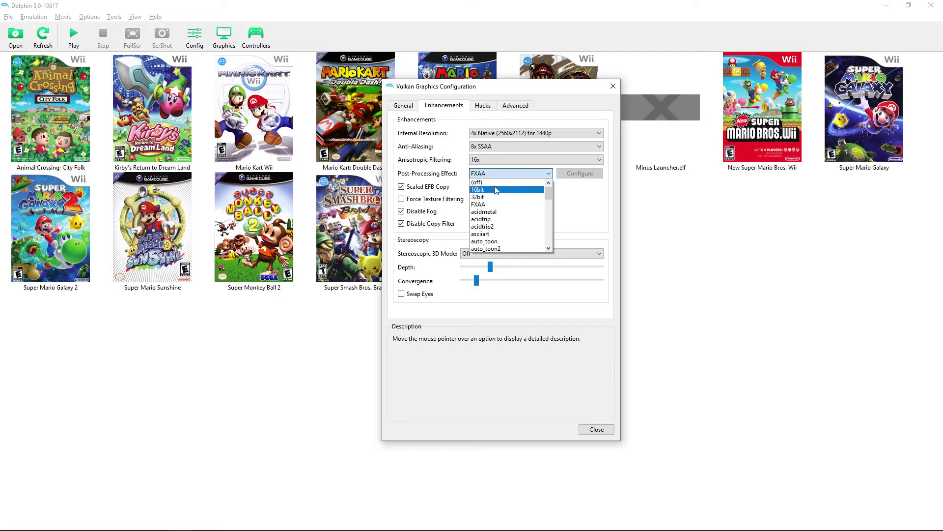
{"action": "scroll", "coordinate": [496, 192], "scroll_direction": "down", "scroll_amount": 3}
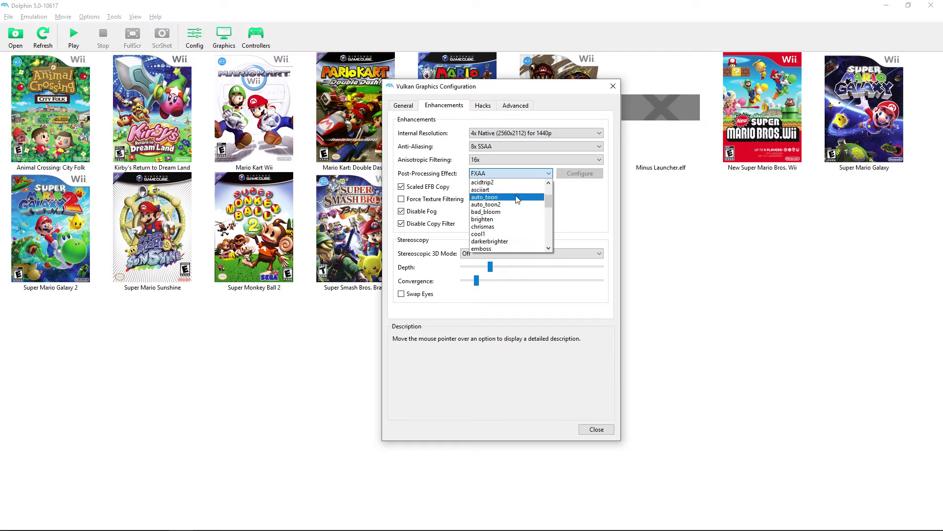
{"action": "scroll", "coordinate": [509, 216], "scroll_direction": "down", "scroll_amount": 5}
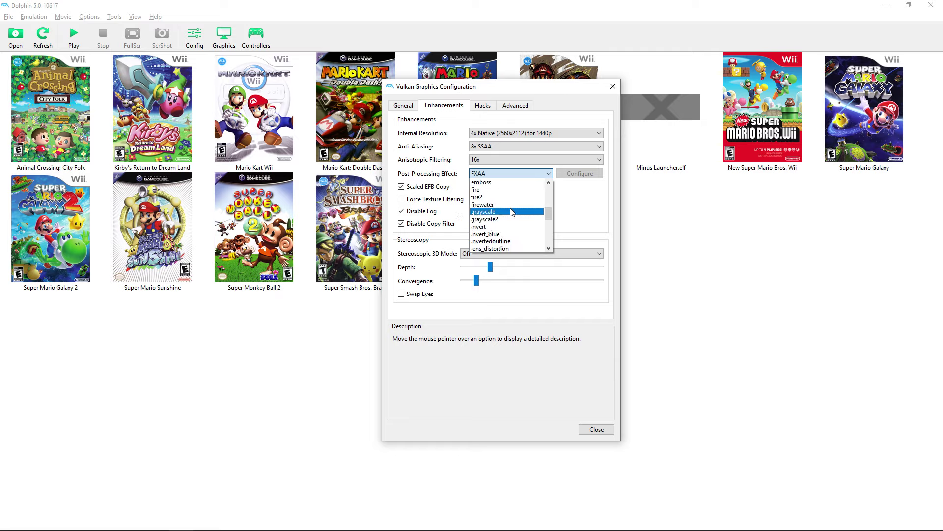
{"action": "scroll", "coordinate": [507, 221], "scroll_direction": "up", "scroll_amount": 8}
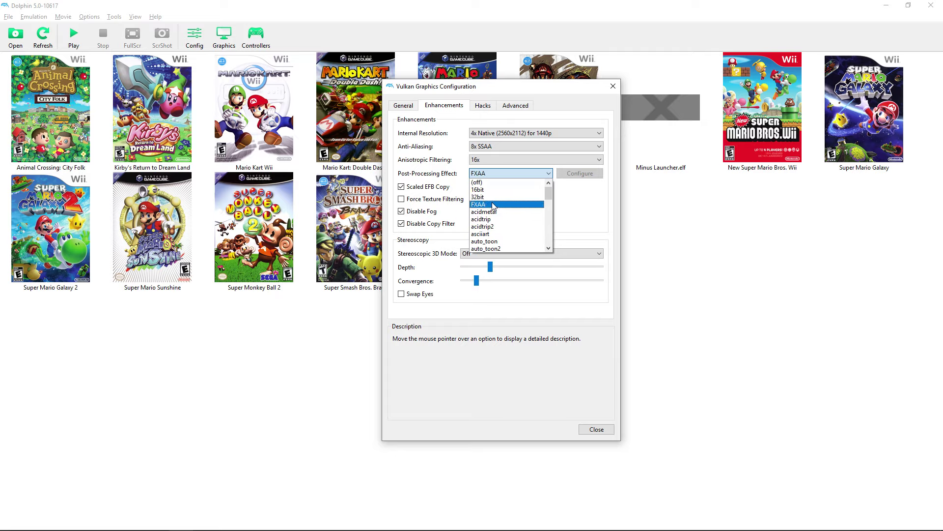
{"action": "left_click", "coordinate": [489, 175]}
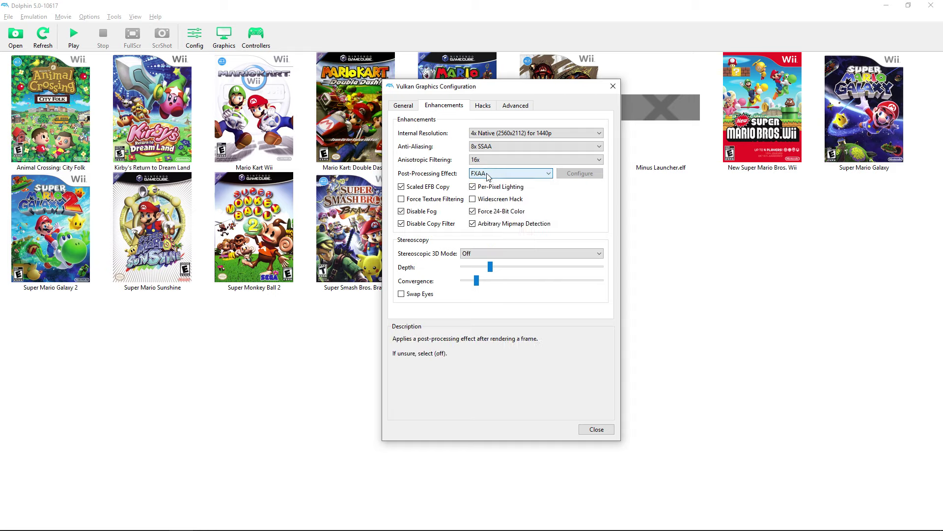
Step: Read the descriptions of Disable Fog and Disable Copy Filter and review the stereoscopic 3D modes, keeping Off
{"action": "mouse_move", "coordinate": [408, 187]}
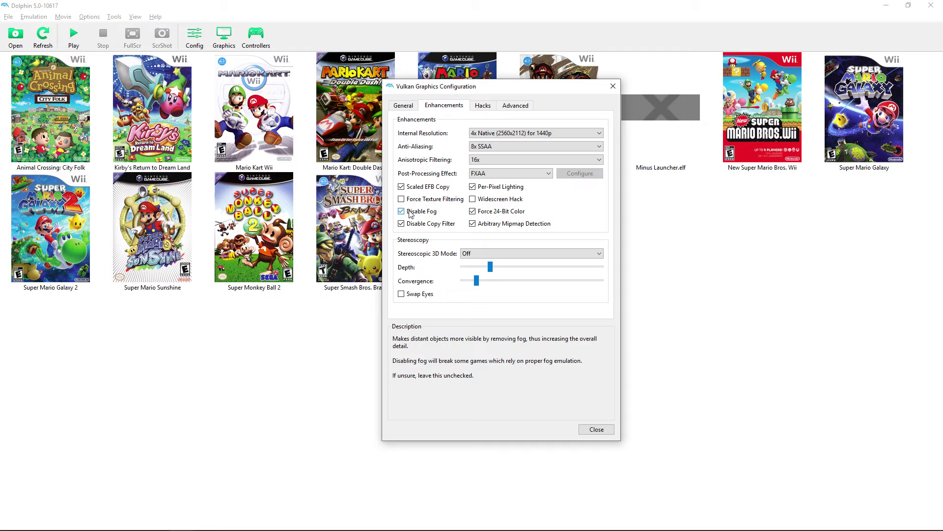
{"action": "mouse_move", "coordinate": [415, 226]}
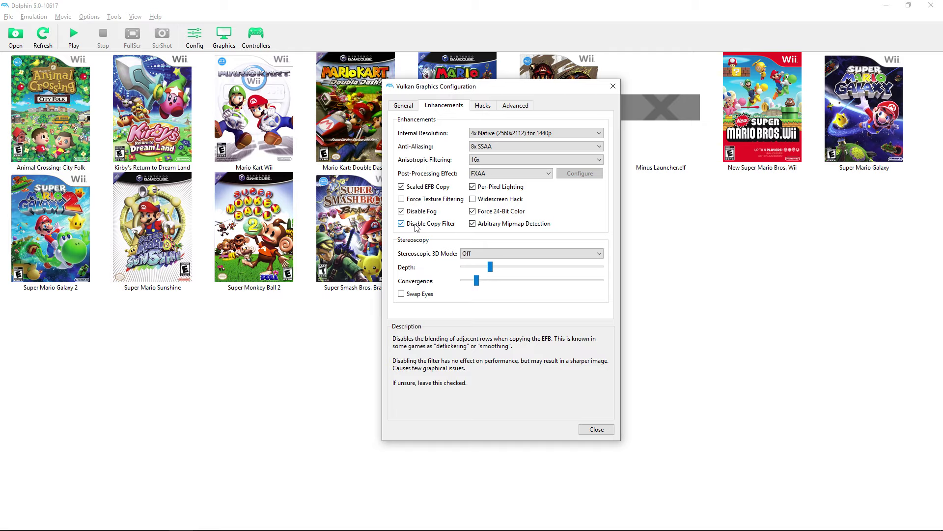
{"action": "left_click", "coordinate": [473, 253]}
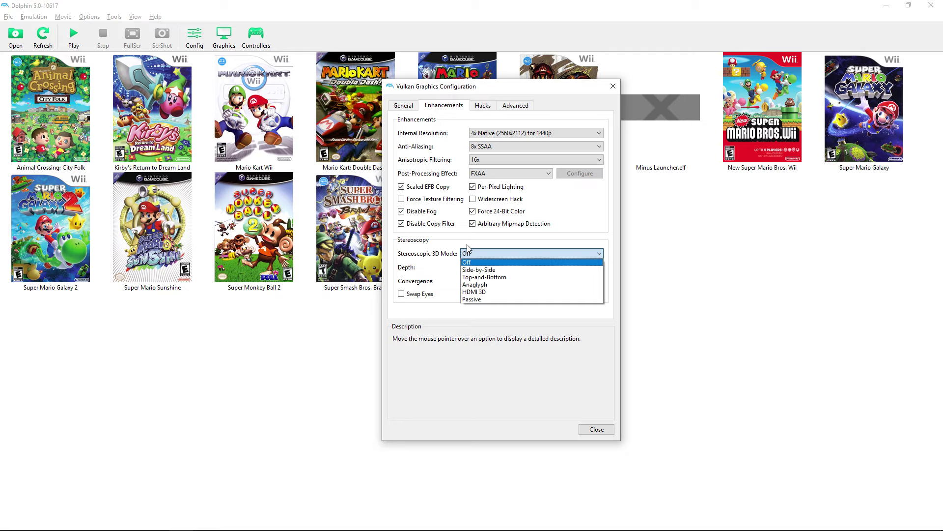
{"action": "left_click", "coordinate": [493, 253]}
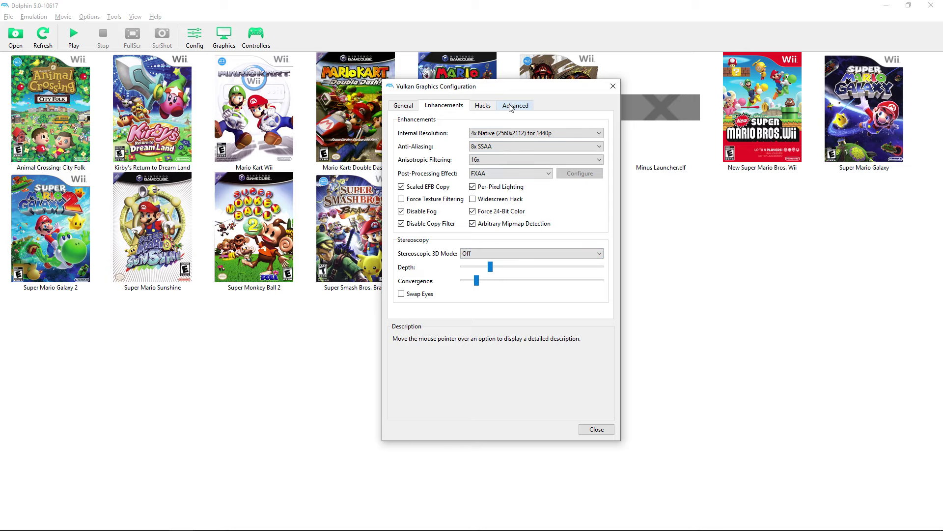
Step: Review the graphics Hacks and Advanced options, then close the graphics configuration
{"action": "left_click_drag", "start_coordinate": [551, 93], "coordinate": [599, 81]}
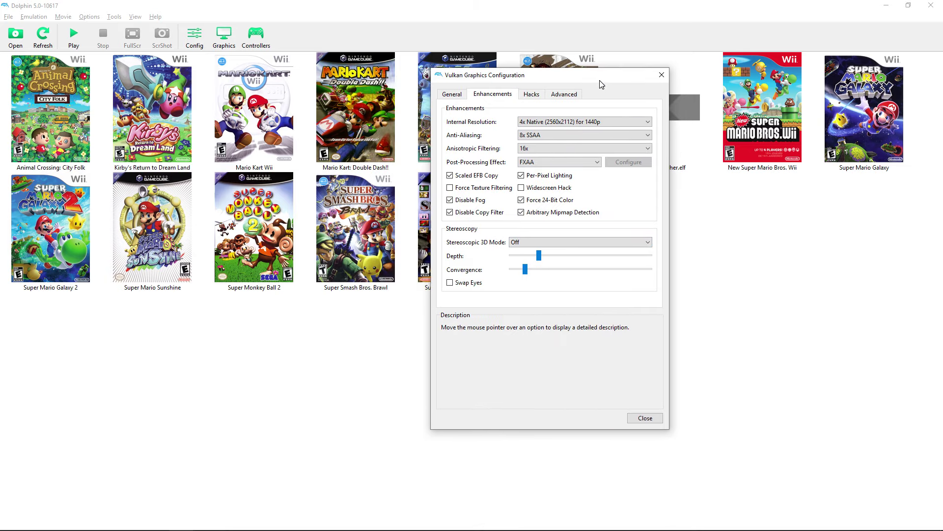
{"action": "left_click", "coordinate": [530, 95]}
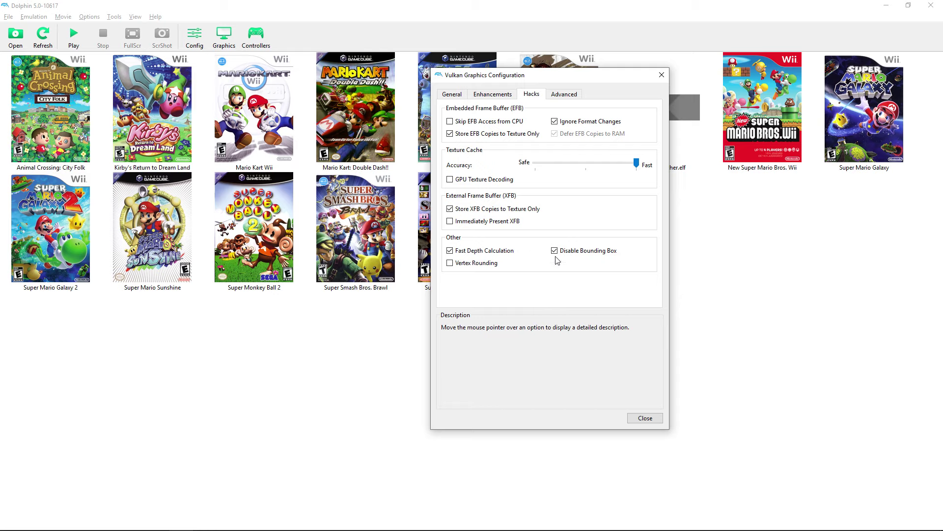
{"action": "left_click", "coordinate": [565, 94]}
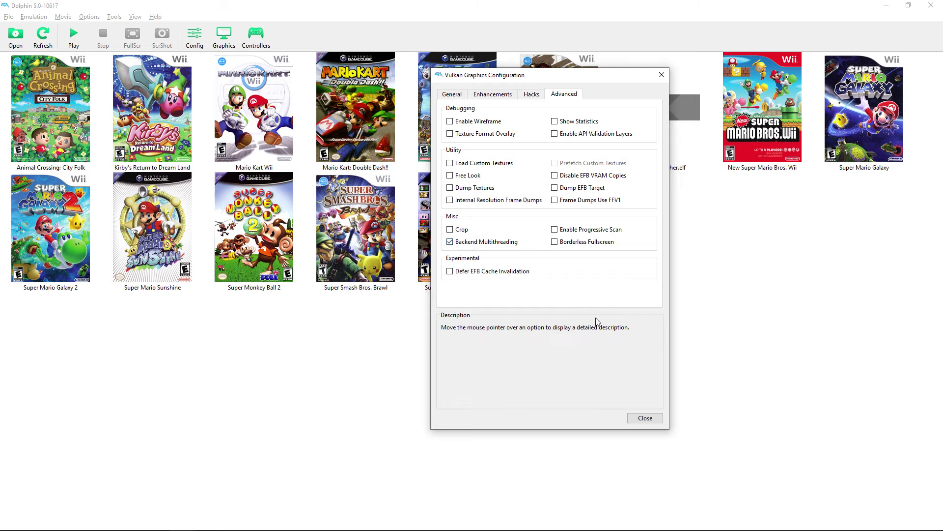
{"action": "left_click", "coordinate": [645, 418]}
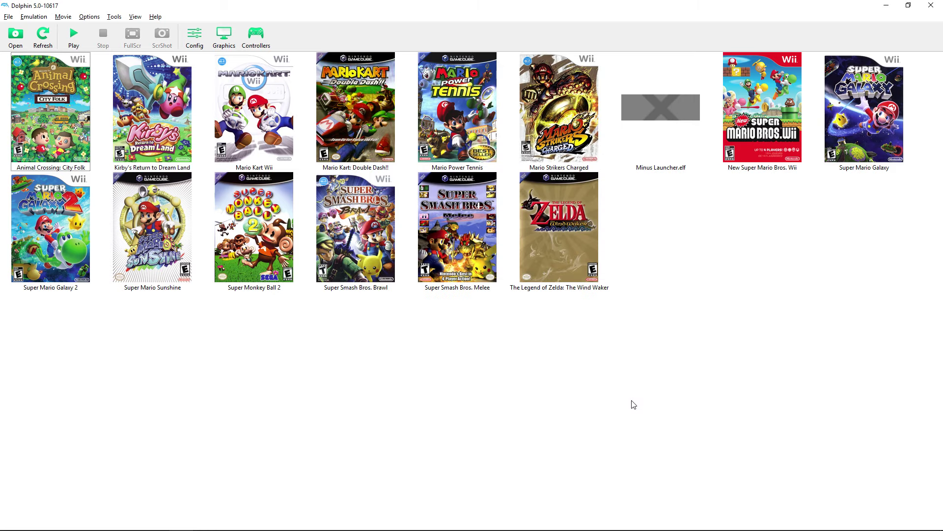
Step: Open the controller settings and review the controller types available for GameCube port 1, keeping Standard Controller
{"action": "left_click", "coordinate": [265, 39]}
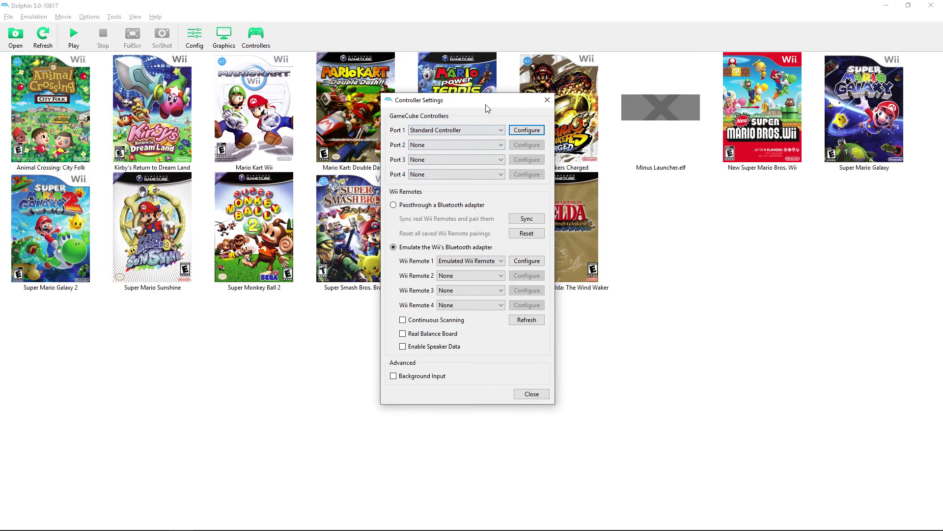
{"action": "left_click_drag", "start_coordinate": [485, 100], "coordinate": [605, 105]}
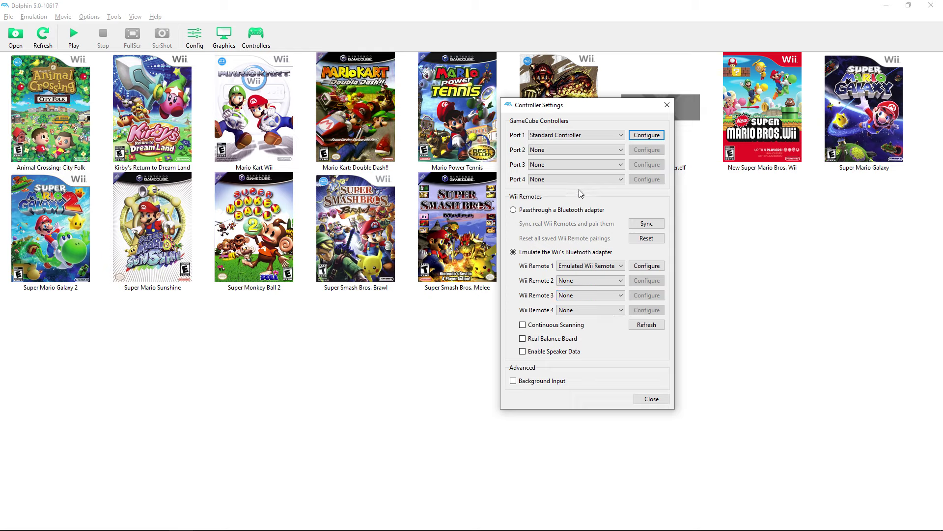
{"action": "left_click", "coordinate": [574, 133]}
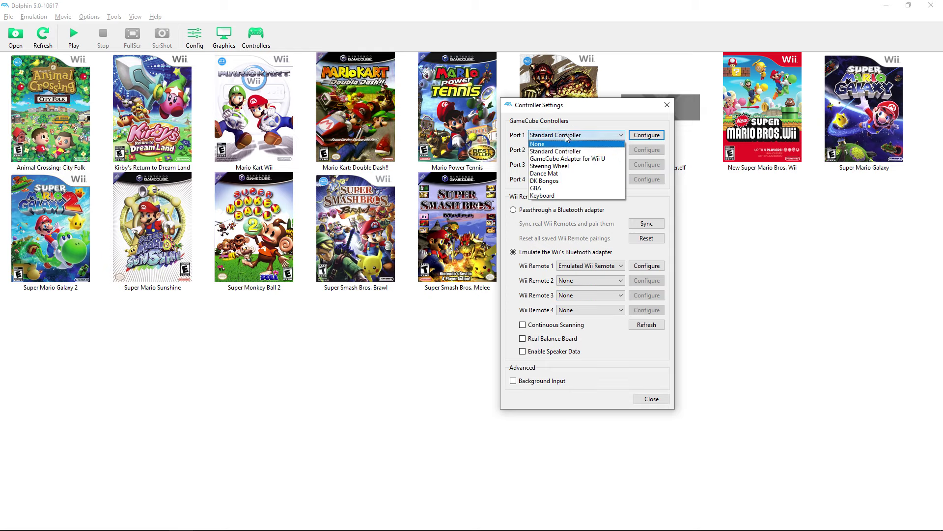
{"action": "left_click", "coordinate": [566, 135]}
{"action": "left_click", "coordinate": [568, 136]}
{"action": "left_click", "coordinate": [567, 145]}
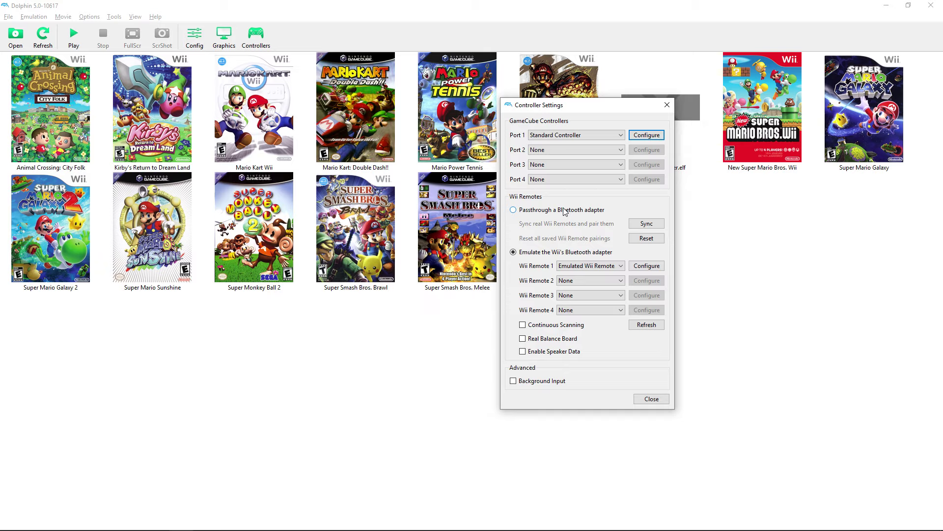
{"action": "left_click", "coordinate": [587, 136]}
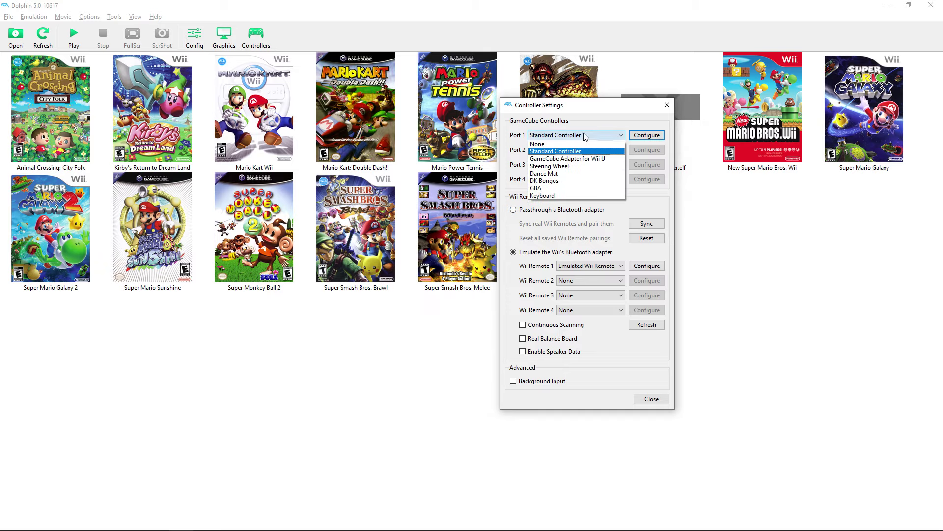
{"action": "left_click", "coordinate": [586, 136]}
{"action": "left_click", "coordinate": [586, 137]}
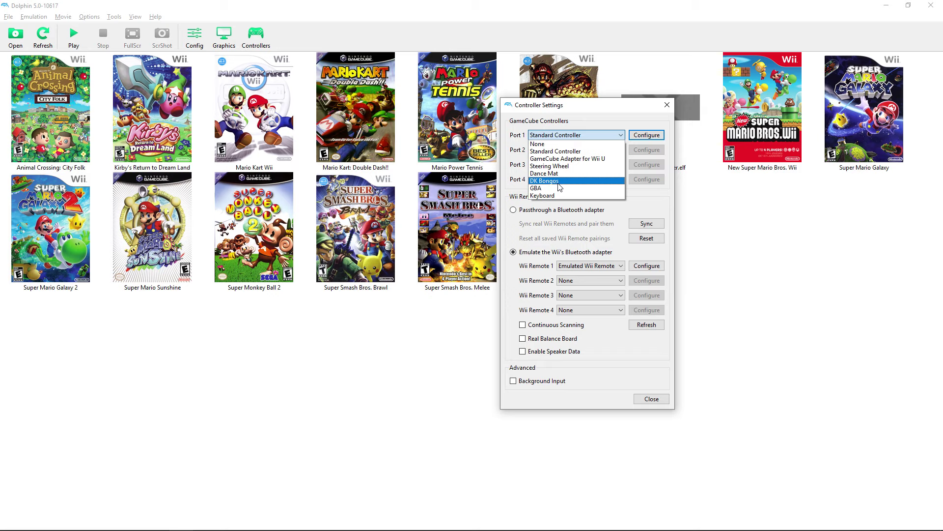
{"action": "left_click", "coordinate": [579, 134]}
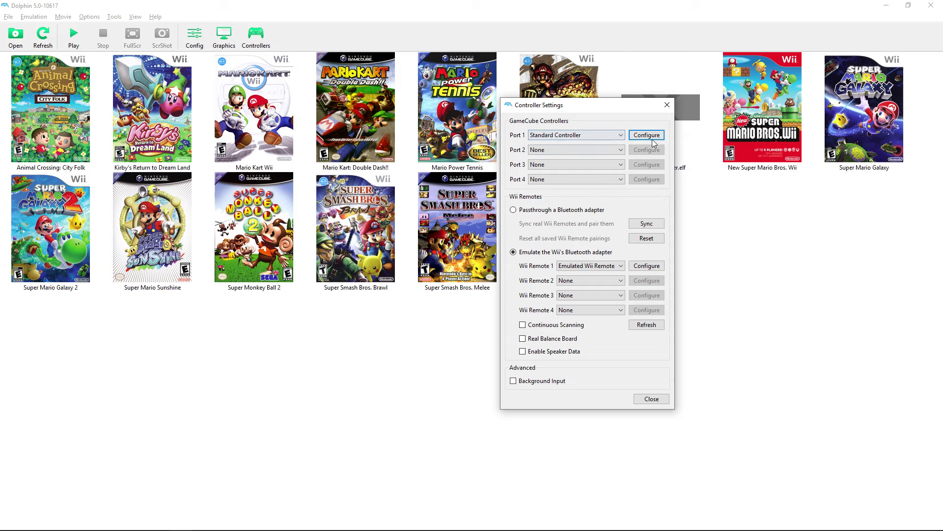
Step: Review the button, stick and trigger mappings of the standard controller on GameCube port 1
{"action": "left_click", "coordinate": [647, 136]}
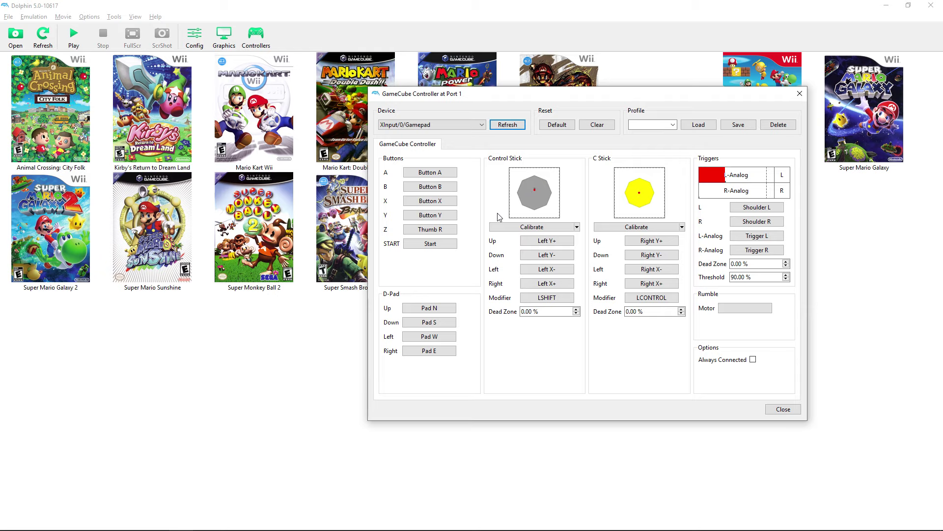
{"action": "left_click", "coordinate": [780, 409]}
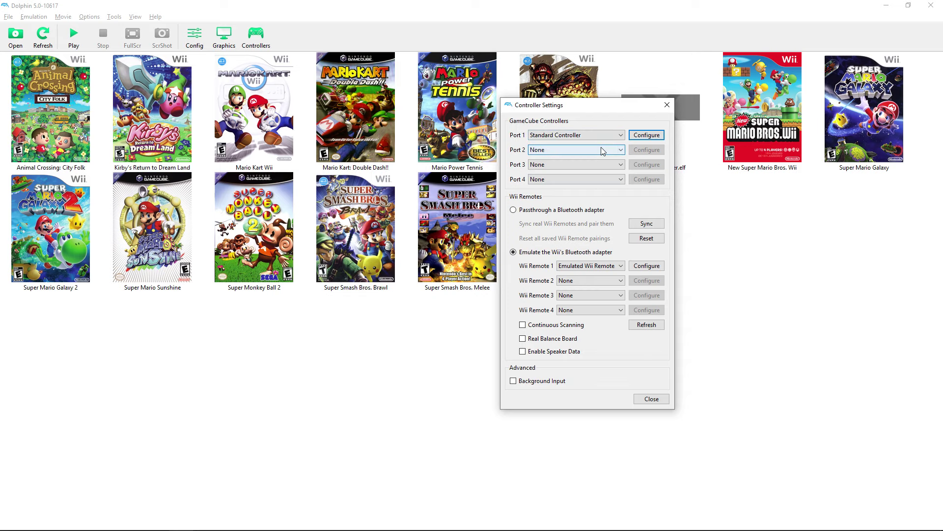
{"action": "left_click", "coordinate": [644, 136]}
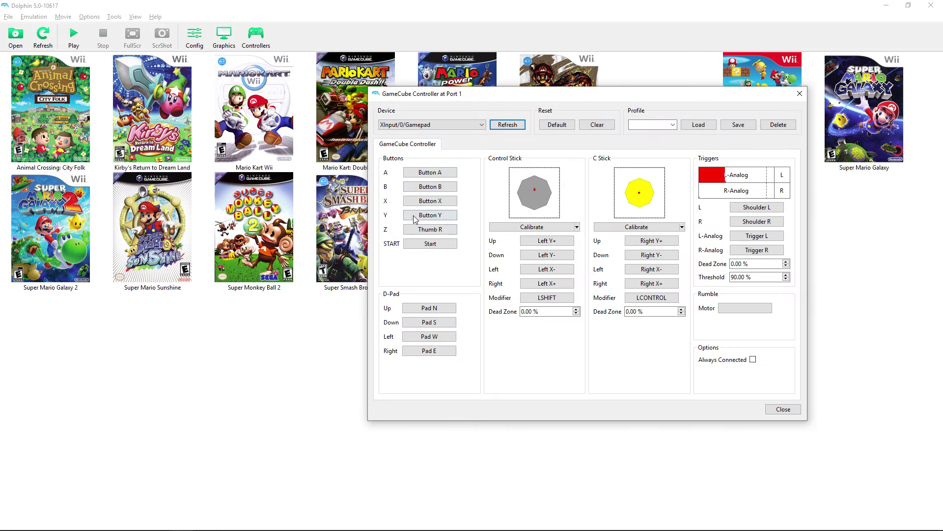
{"action": "left_click", "coordinate": [775, 410]}
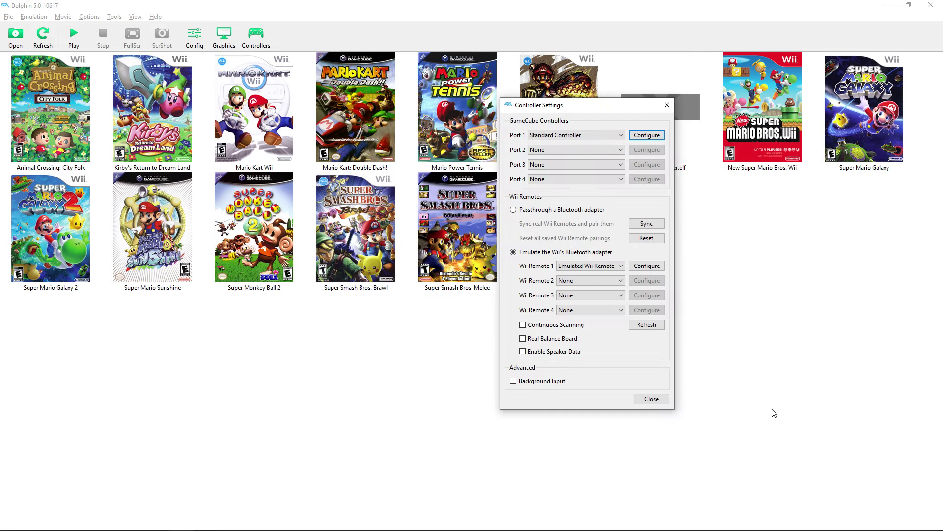
Step: Open the Wii Remote 1 configuration and review its general, motion control and Nunchuk extension mappings
{"action": "left_click", "coordinate": [647, 265]}
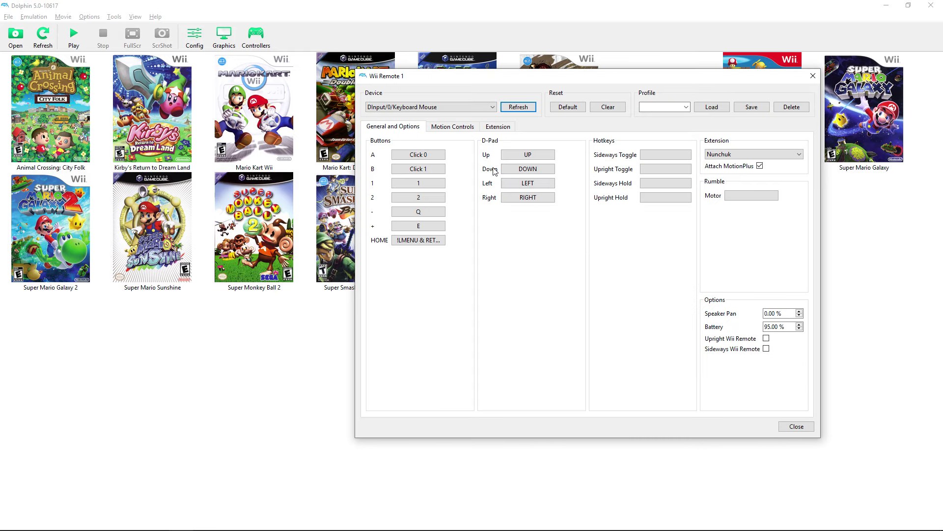
{"action": "left_click", "coordinate": [454, 127]}
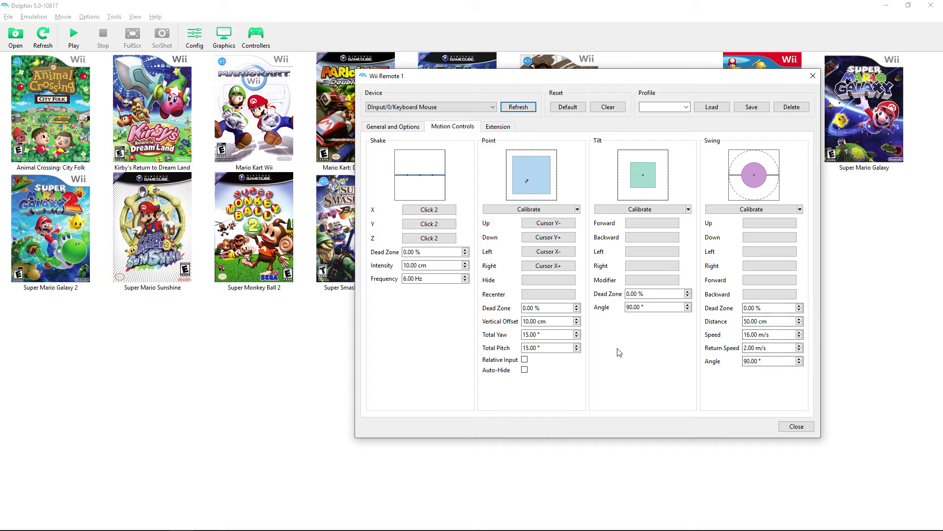
{"action": "left_click", "coordinate": [408, 128]}
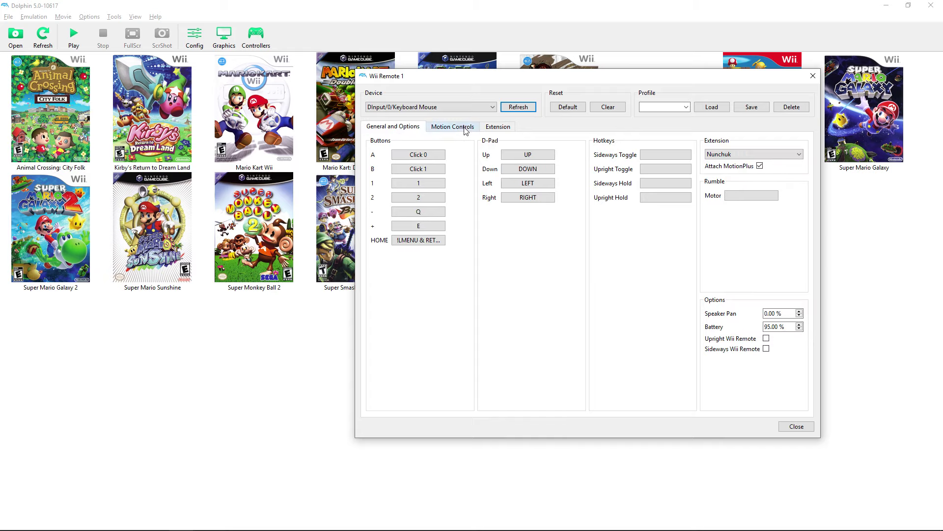
{"action": "left_click", "coordinate": [498, 126]}
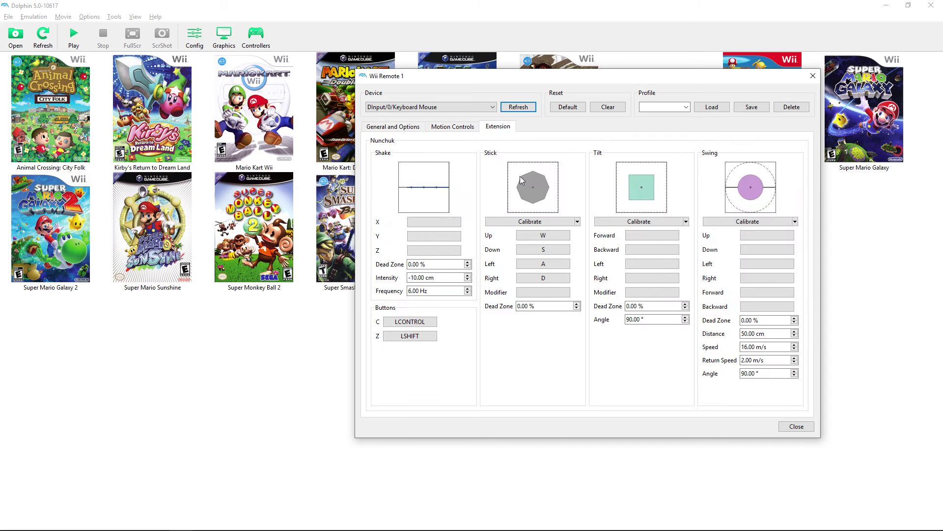
{"action": "left_click", "coordinate": [391, 129]}
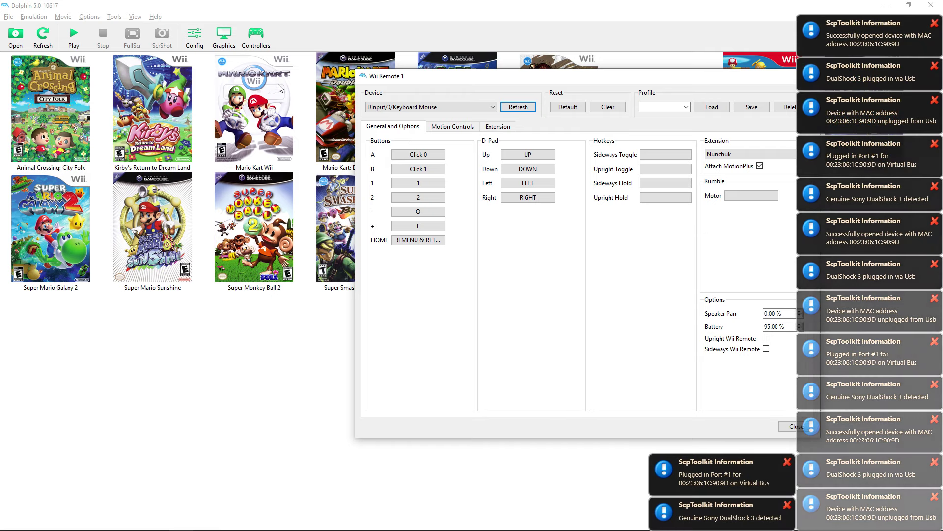
Step: Set Wii Remote 1's input device to XInput/0/Gamepad and close its configuration
{"action": "left_click_drag", "start_coordinate": [722, 76], "coordinate": [614, 59]}
{"action": "left_click", "coordinate": [639, 133]}
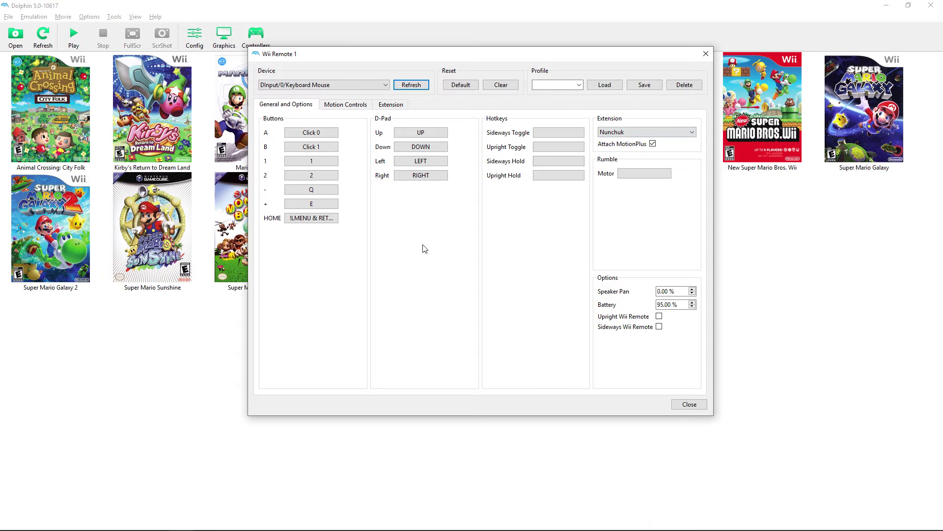
{"action": "left_click", "coordinate": [366, 85]}
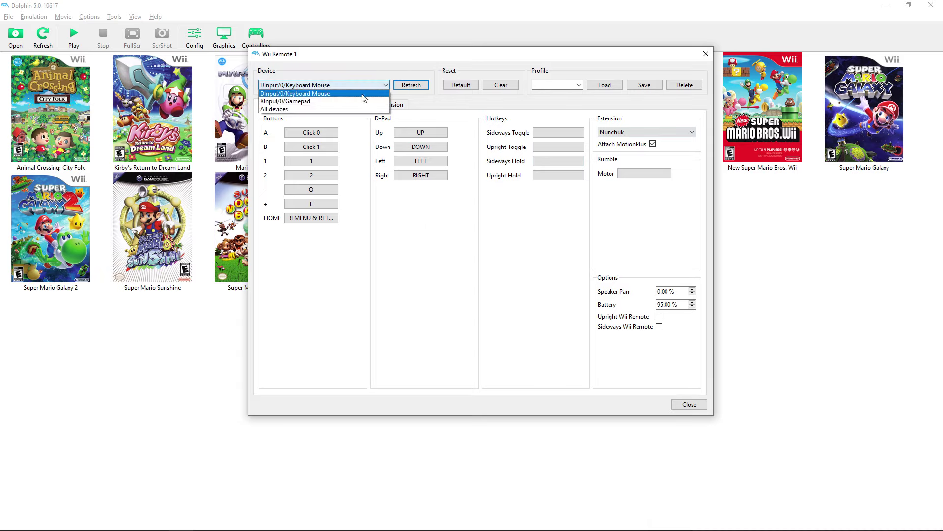
{"action": "left_click", "coordinate": [328, 101]}
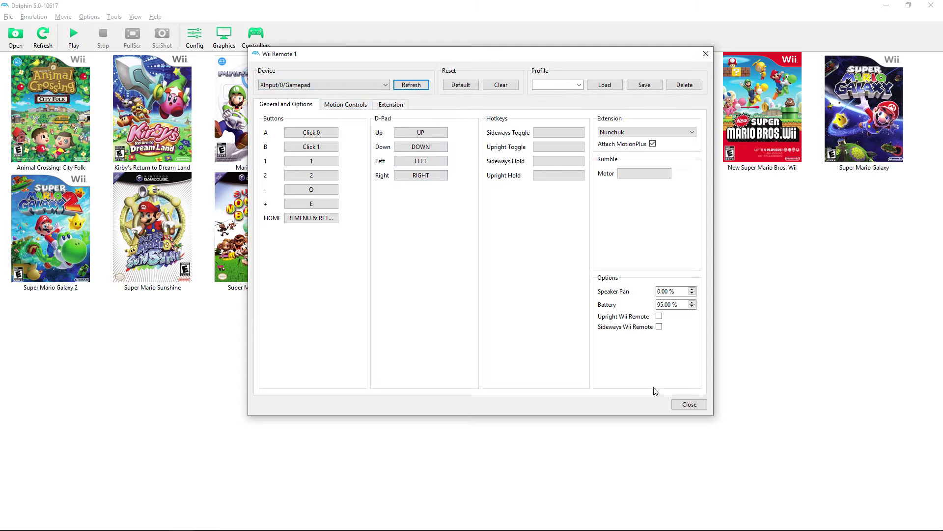
{"action": "left_click", "coordinate": [690, 404]}
Step: Switch Wii Remote 1 to None and back to Emulated Wii Remote
{"action": "left_click", "coordinate": [591, 266]}
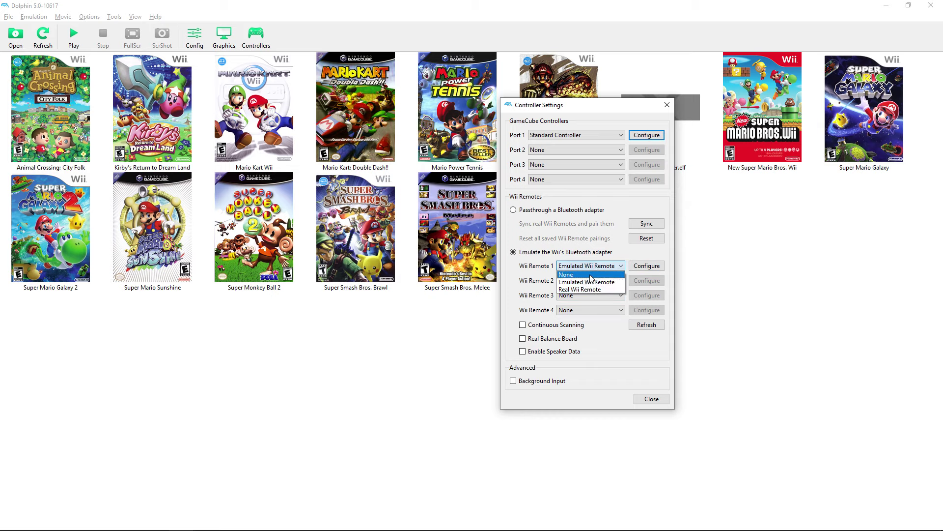
{"action": "left_click", "coordinate": [590, 275]}
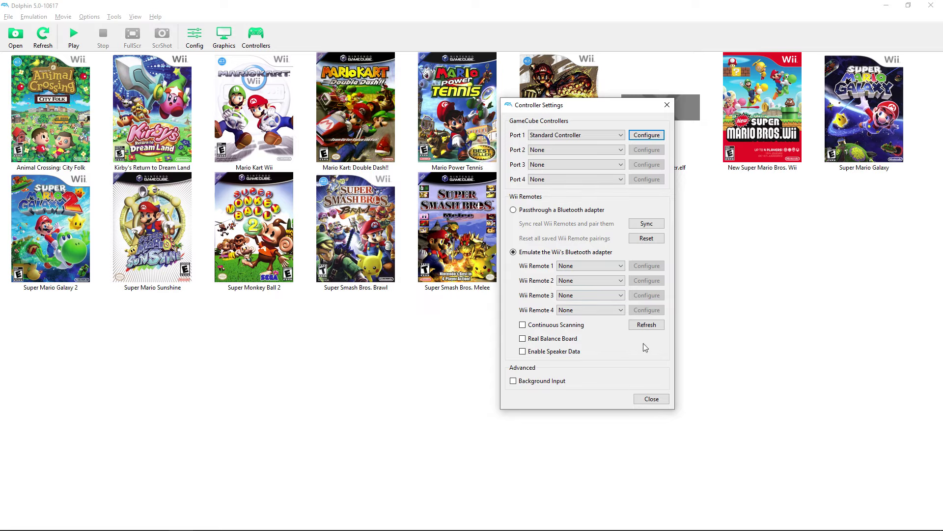
{"action": "left_click", "coordinate": [594, 267]}
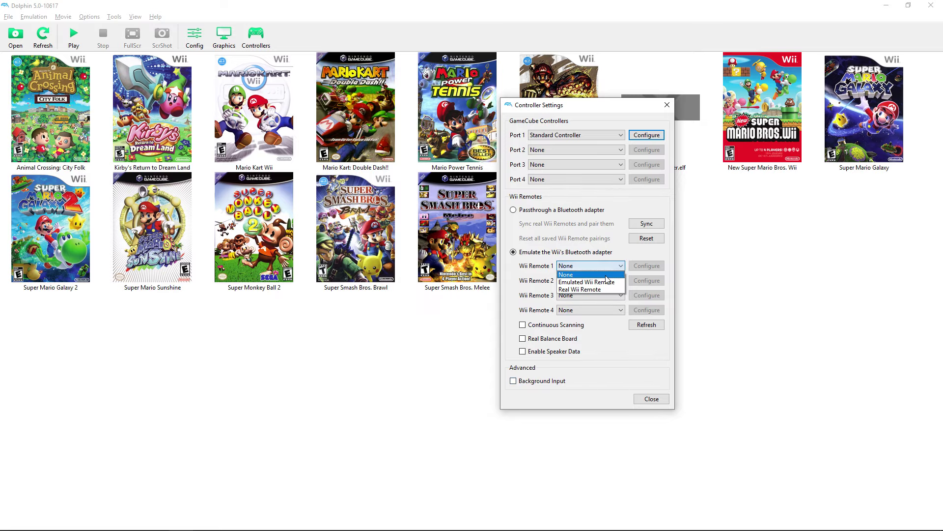
{"action": "left_click", "coordinate": [585, 284]}
Step: Save the Wii Remote 1 mapping as a profile named xbox and load that profile
{"action": "left_click", "coordinate": [647, 265]}
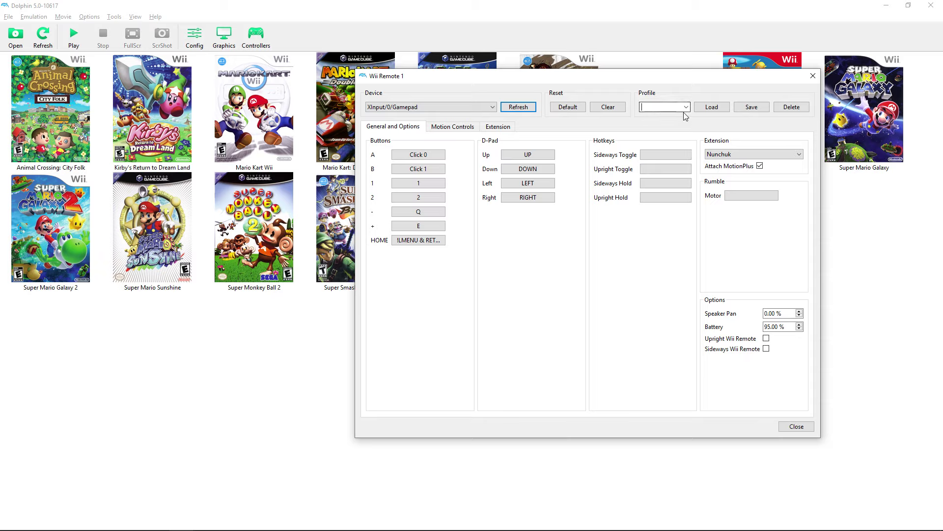
{"action": "left_click", "coordinate": [652, 106]}
{"action": "left_click", "coordinate": [742, 108]}
{"action": "left_click", "coordinate": [688, 112]}
{"action": "left_click", "coordinate": [681, 118]}
{"action": "left_click", "coordinate": [722, 109]}
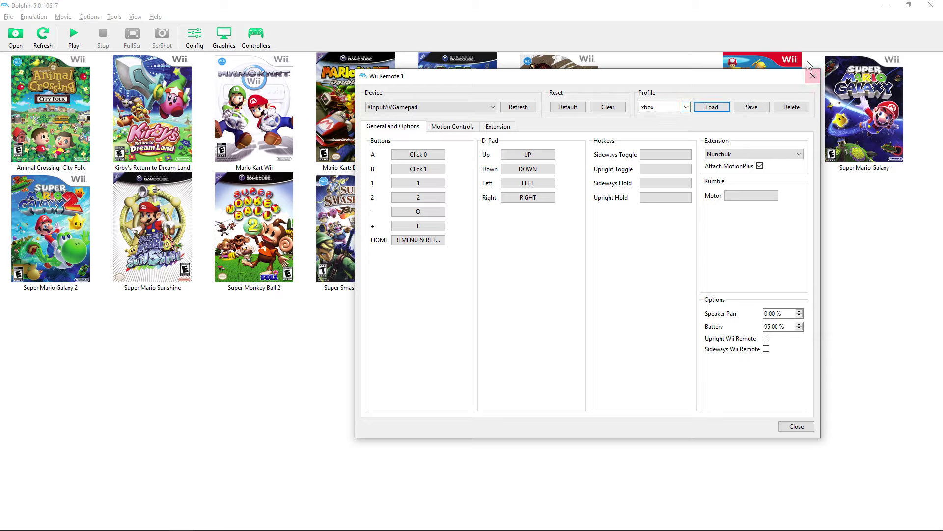
{"action": "left_click", "coordinate": [813, 75]}
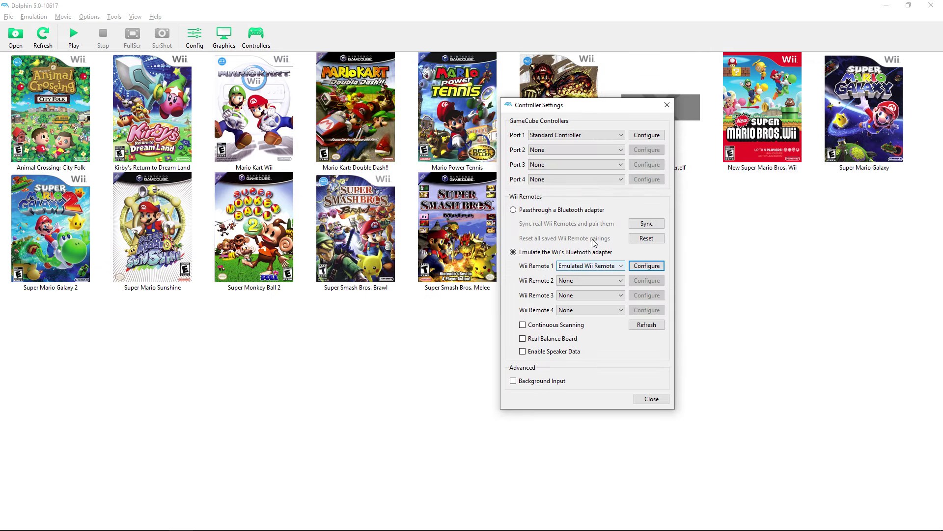
Step: Set the controller type of GameCube port 1 to None
{"action": "left_click", "coordinate": [592, 136]}
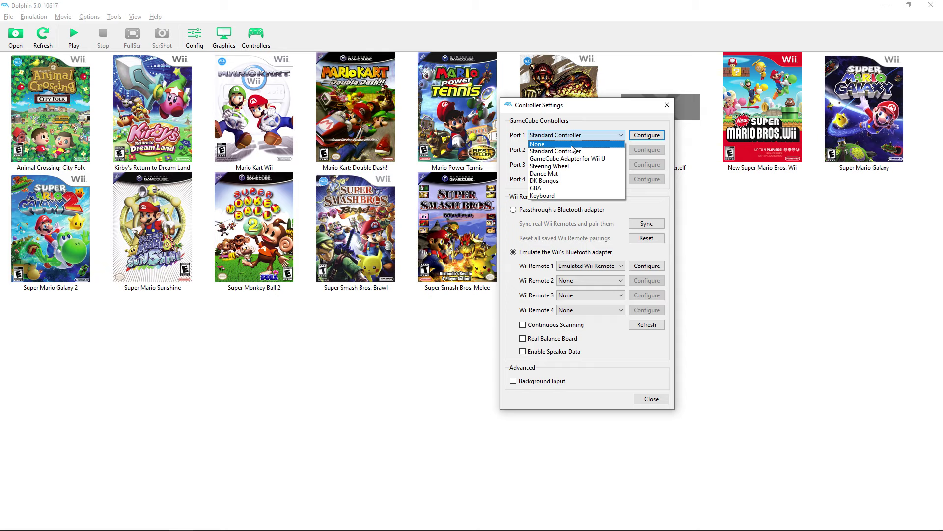
{"action": "left_click", "coordinate": [571, 146]}
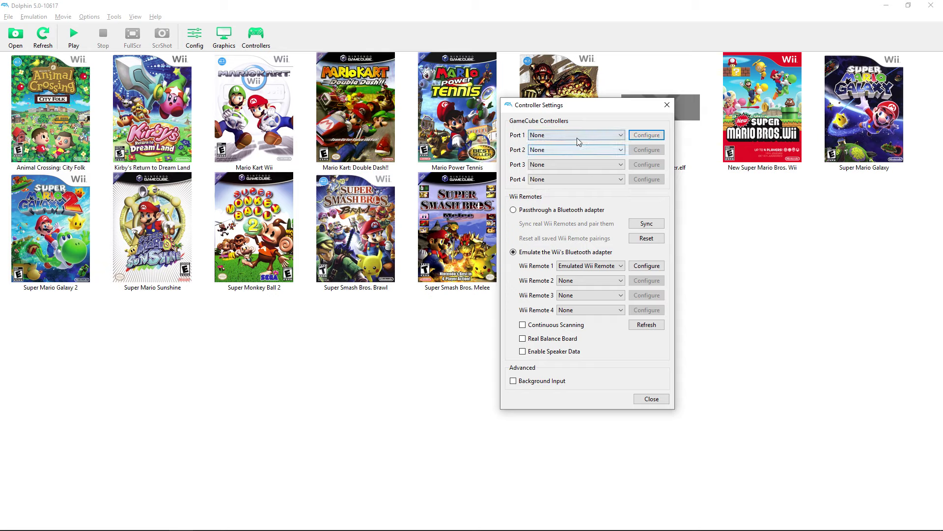
{"action": "left_click", "coordinate": [577, 137]}
{"action": "left_click", "coordinate": [565, 252]}
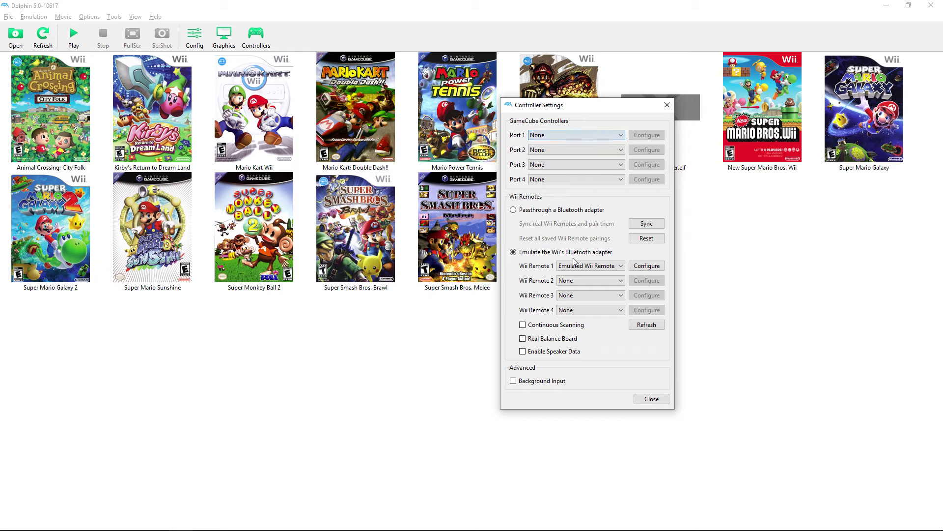
Step: Disable Wii Remote 1 by setting it to None
{"action": "left_click", "coordinate": [582, 265]}
{"action": "left_click", "coordinate": [580, 282]}
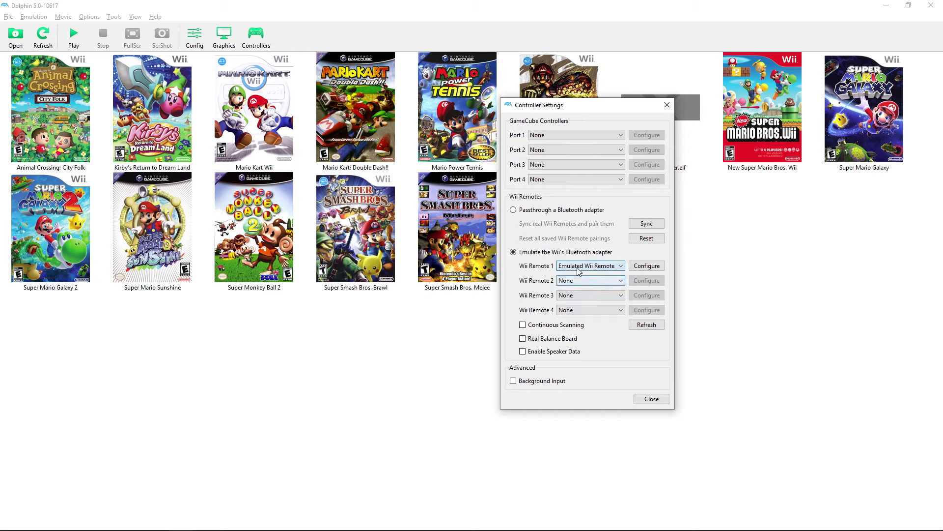
{"action": "left_click", "coordinate": [590, 266]}
{"action": "left_click", "coordinate": [570, 274]}
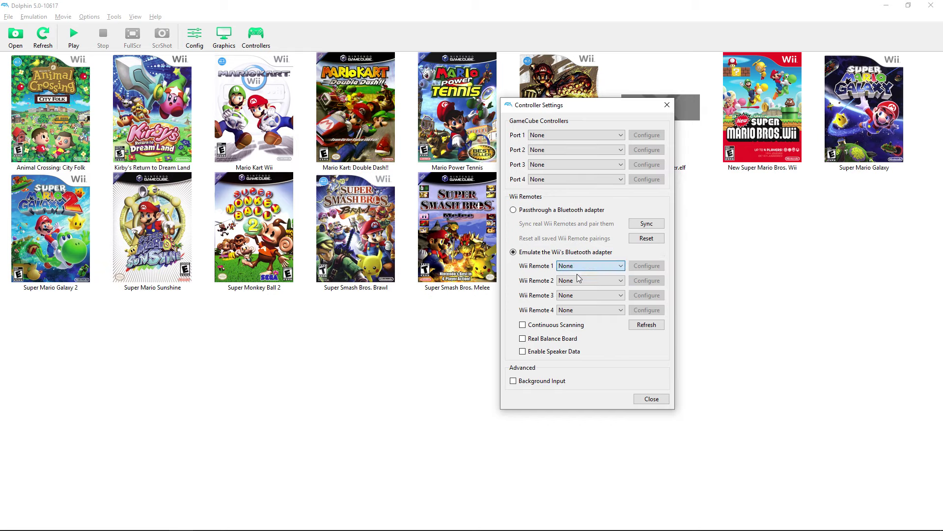
Step: Set the controller type of GameCube port 1 to Standard Controller and close the controller settings
{"action": "left_click", "coordinate": [585, 135]}
{"action": "left_click", "coordinate": [580, 151]}
{"action": "left_click", "coordinate": [581, 137]}
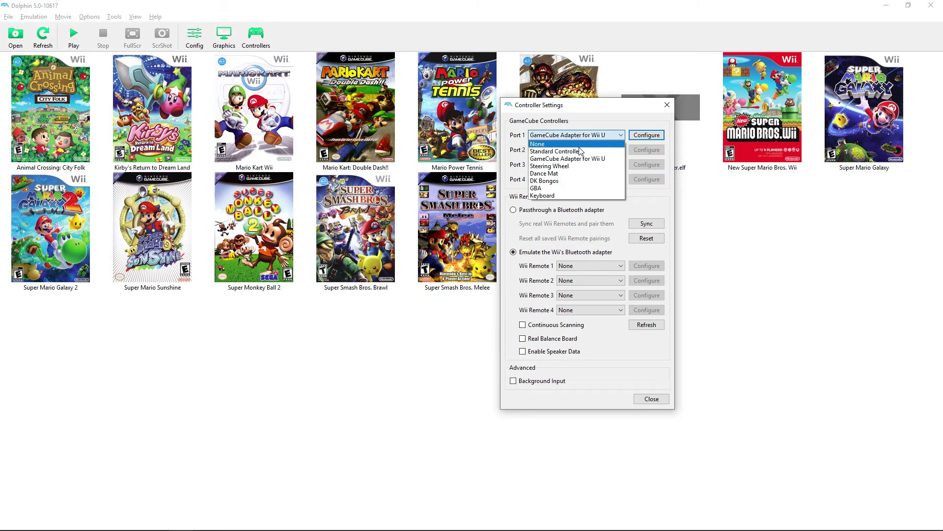
{"action": "left_click", "coordinate": [580, 149]}
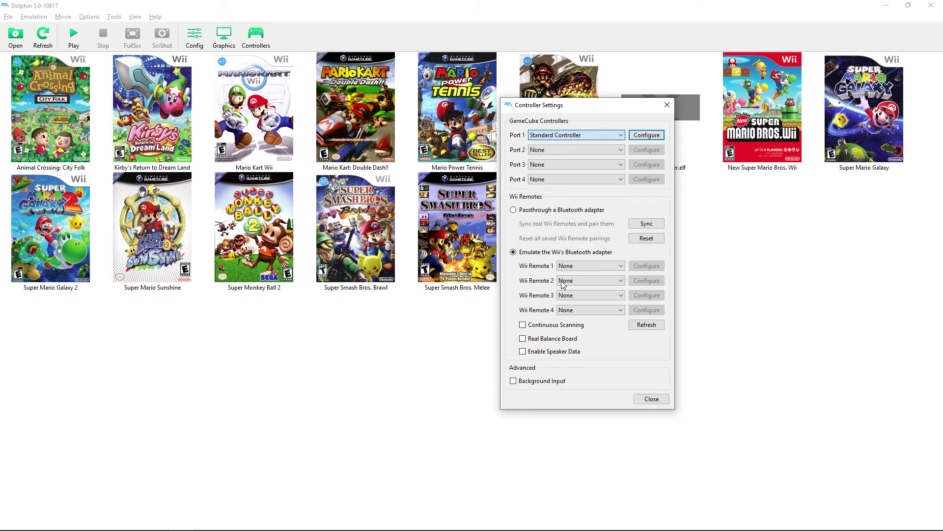
{"action": "left_click", "coordinate": [641, 397]}
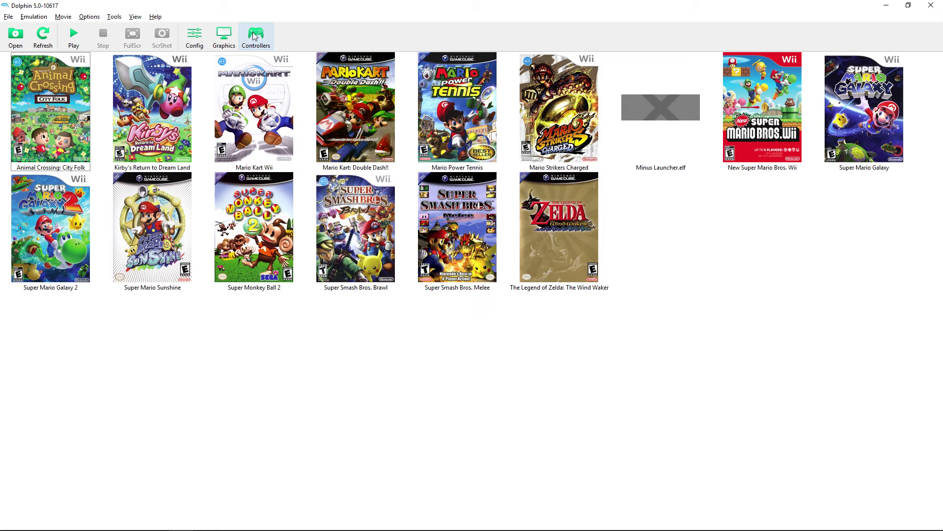
Step: Look over the save state slot choices and the configuration settings, closing the configuration unchanged
{"action": "left_click", "coordinate": [114, 17]}
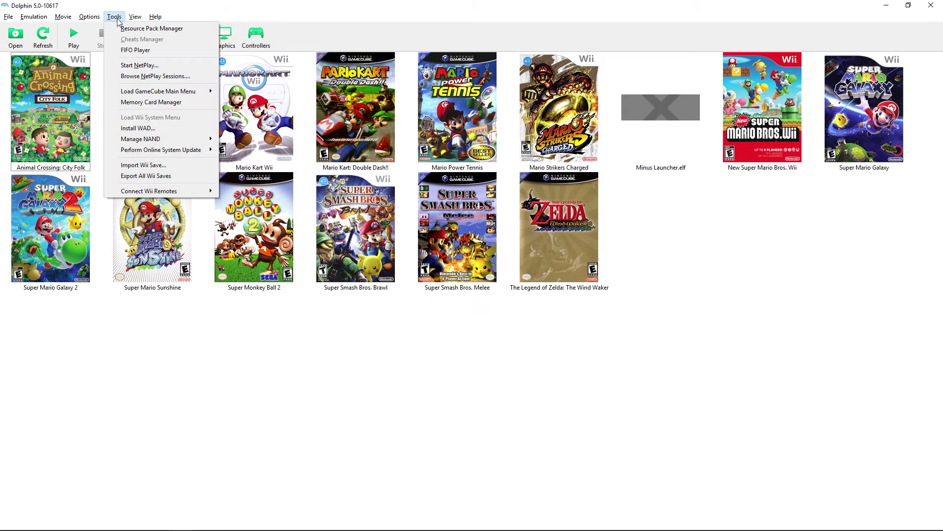
{"action": "left_click", "coordinate": [11, 18]}
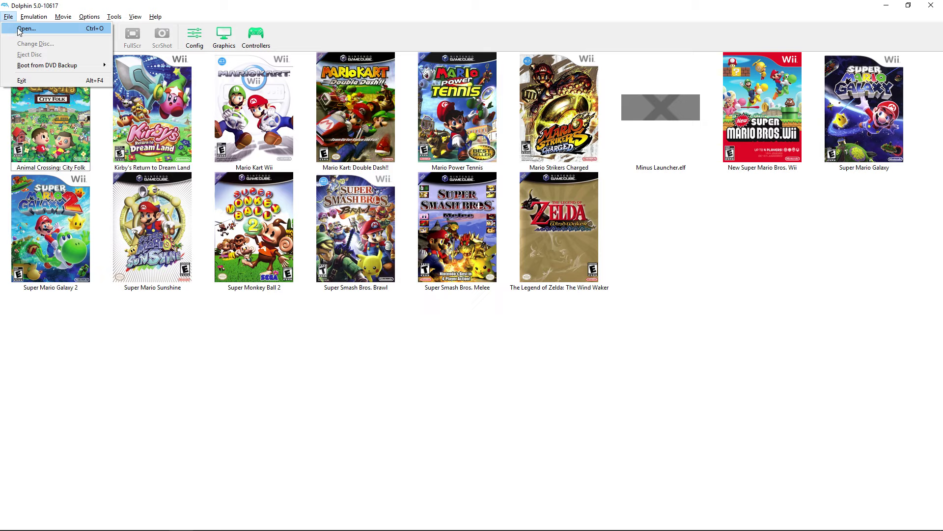
{"action": "mouse_move", "coordinate": [39, 21]}
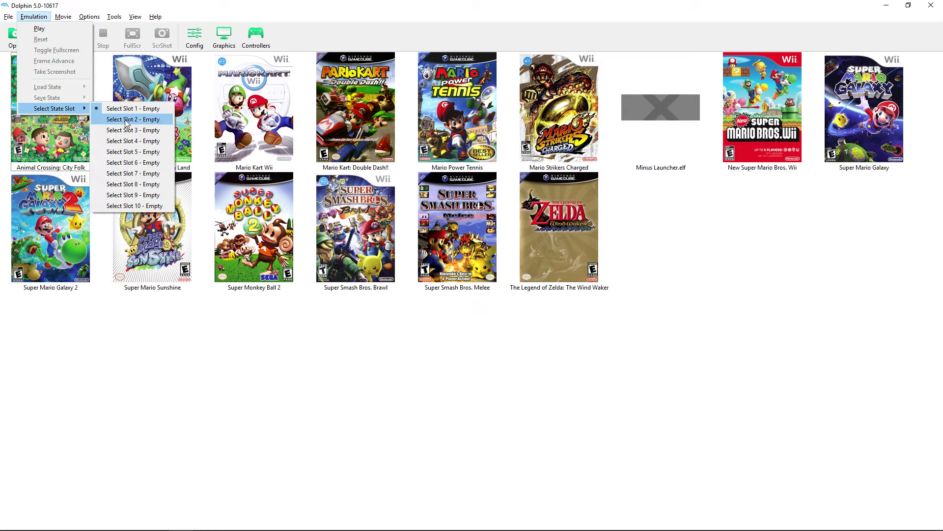
{"action": "mouse_move", "coordinate": [109, 15]}
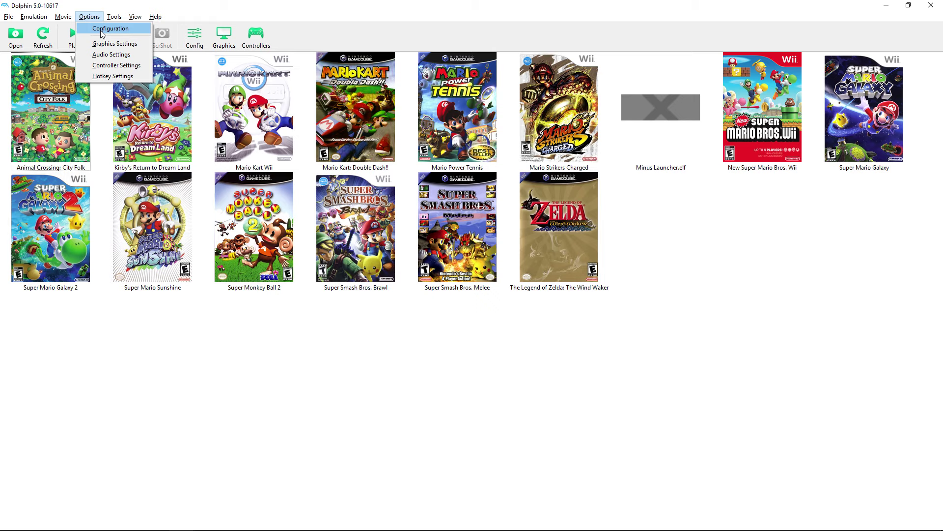
{"action": "left_click", "coordinate": [102, 30]}
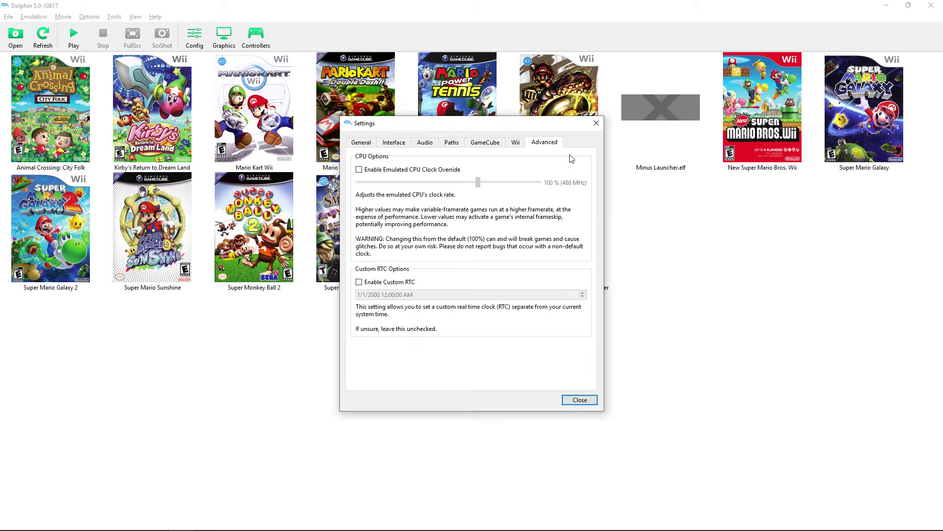
{"action": "left_click", "coordinate": [596, 123]}
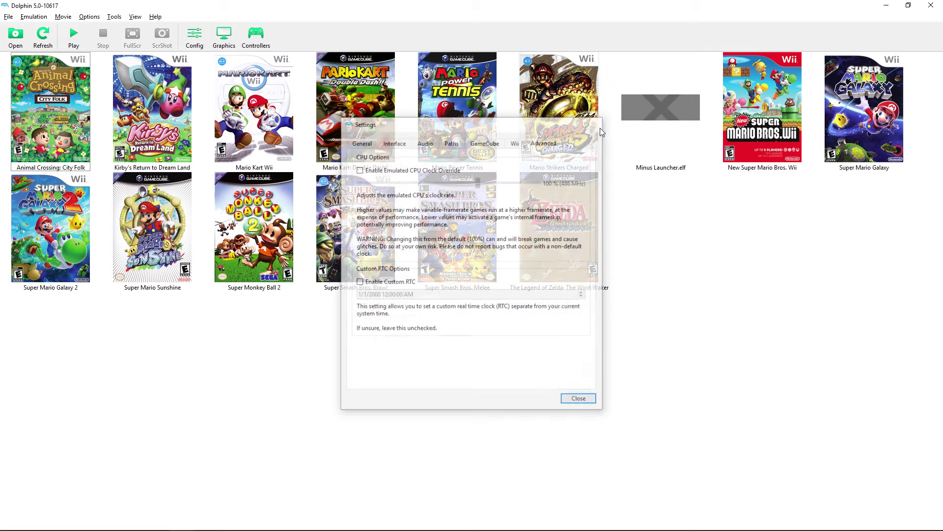
Step: Review the hotkey settings for general, TAS Tools, Debugging, Wii and Wii Remote, Controller Profile, and Save and Load State
{"action": "left_click", "coordinate": [93, 17]}
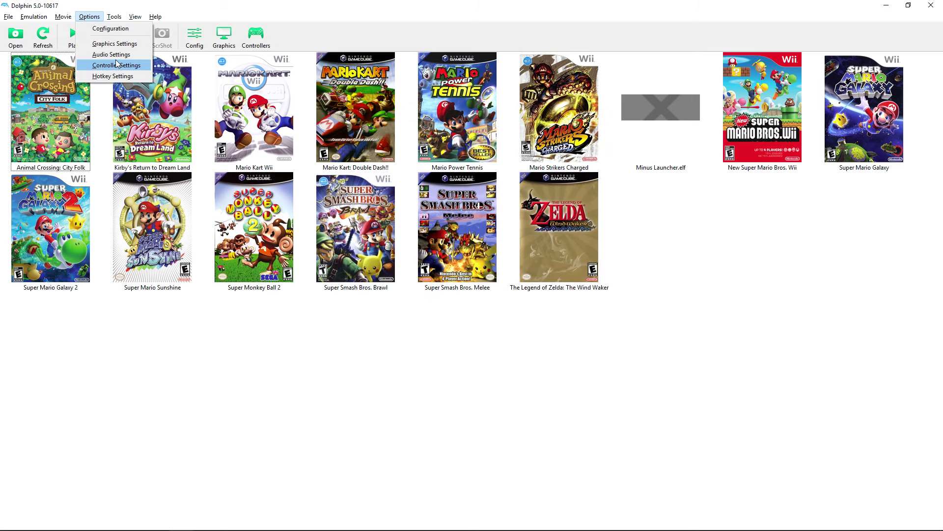
{"action": "left_click", "coordinate": [118, 76]}
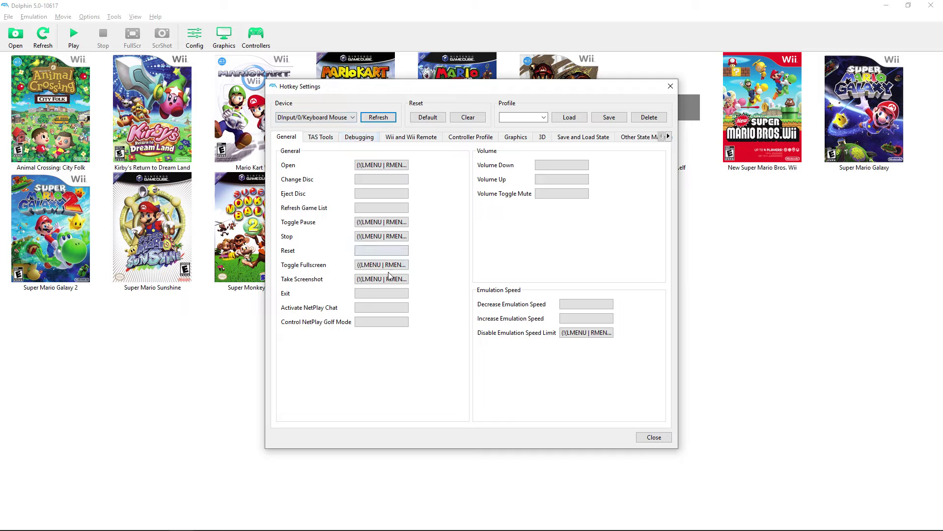
{"action": "left_click", "coordinate": [542, 137]}
{"action": "left_click", "coordinate": [311, 137]}
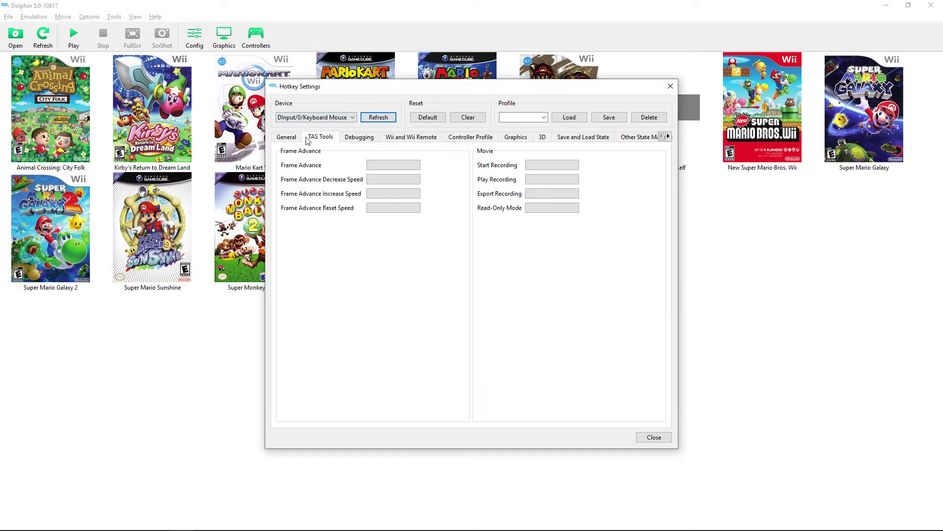
{"action": "left_click", "coordinate": [352, 138]}
{"action": "left_click", "coordinate": [398, 139]}
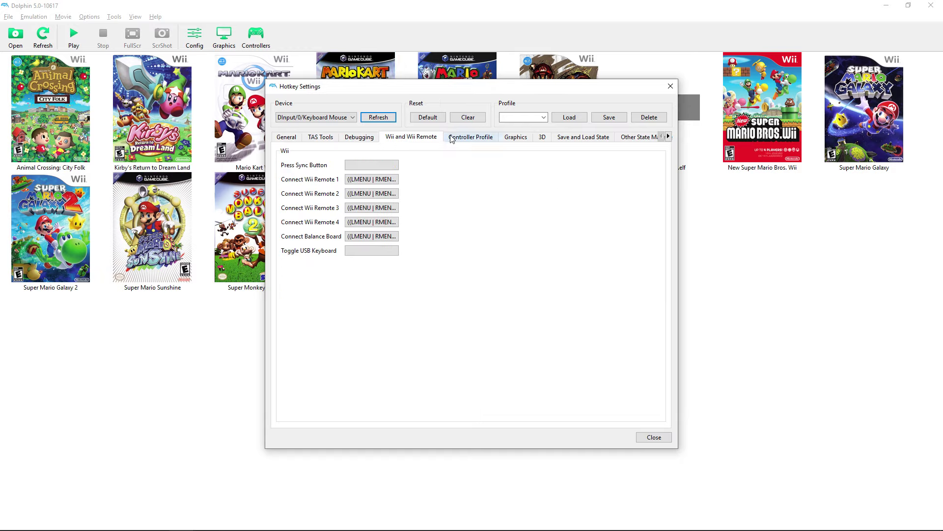
{"action": "left_click", "coordinate": [452, 140]}
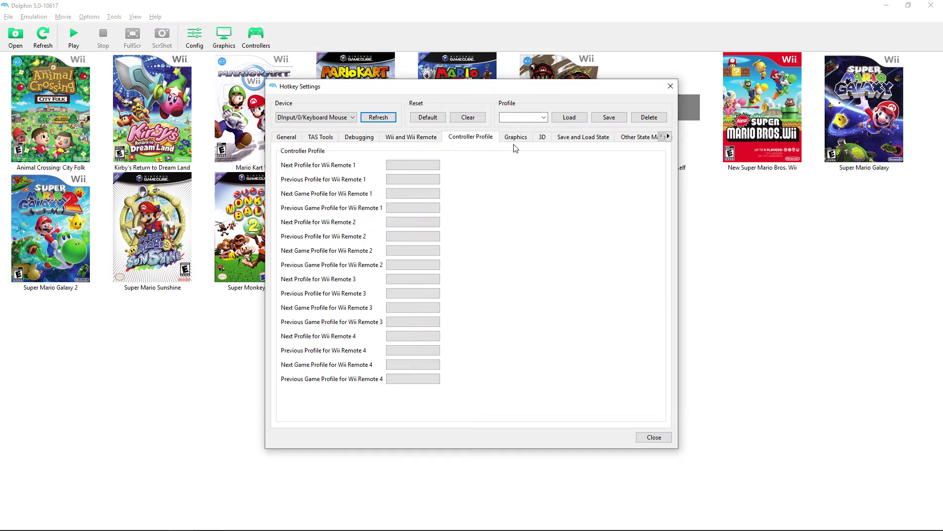
{"action": "left_click", "coordinate": [604, 142]}
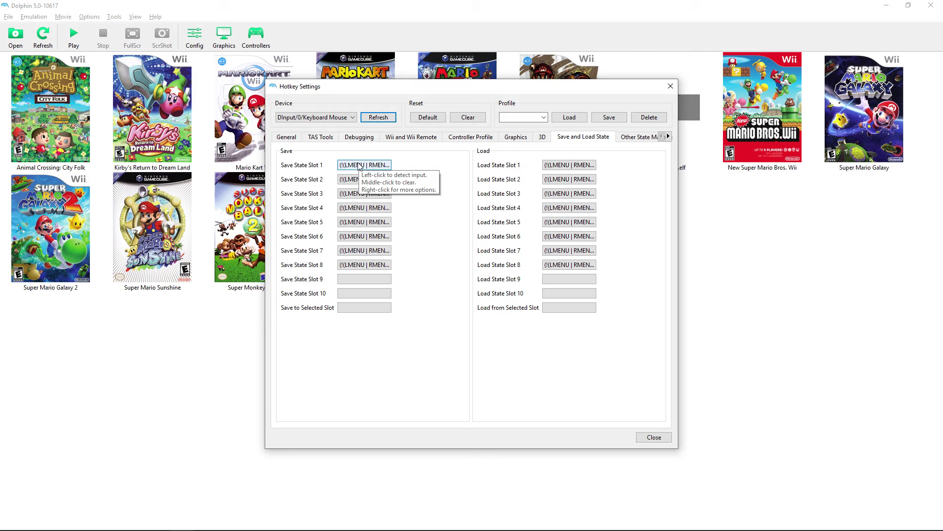
{"action": "left_click", "coordinate": [673, 92]}
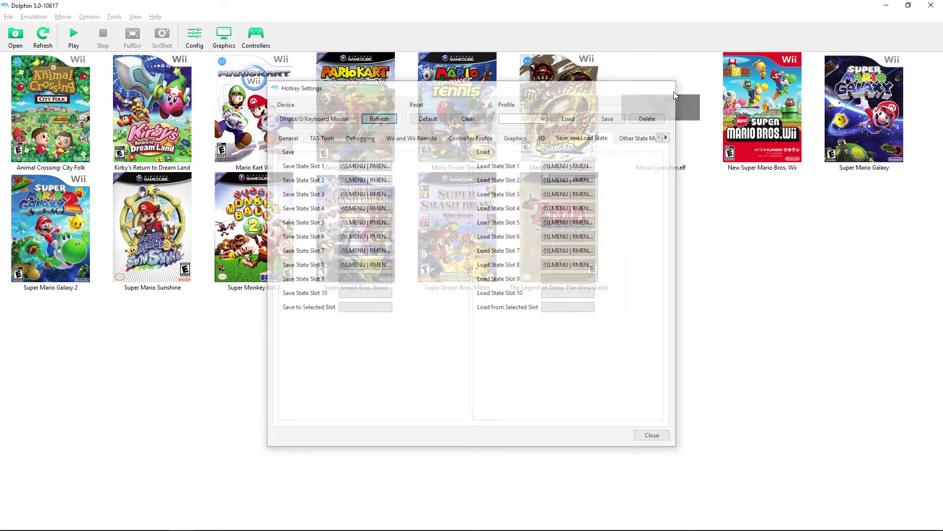
Step: Browse the available NetPlay sessions, select the listed Smash Bros. Brawl session and close the session browser
{"action": "left_click", "coordinate": [89, 16]}
{"action": "mouse_move", "coordinate": [124, 19]}
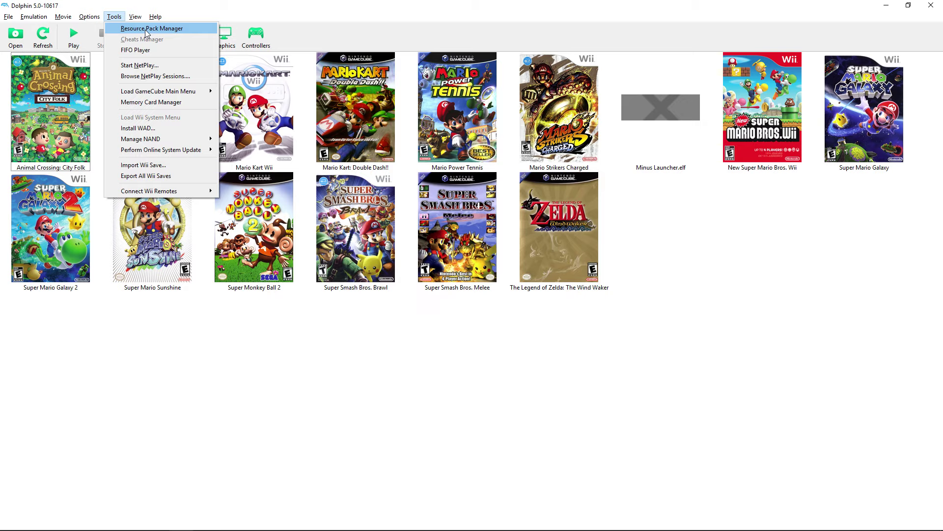
{"action": "left_click", "coordinate": [157, 76]}
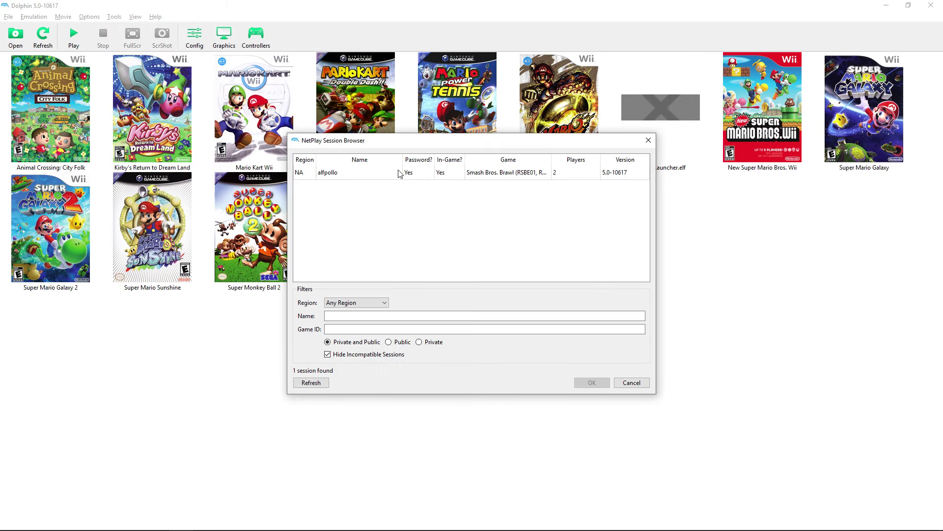
{"action": "left_click", "coordinate": [399, 173]}
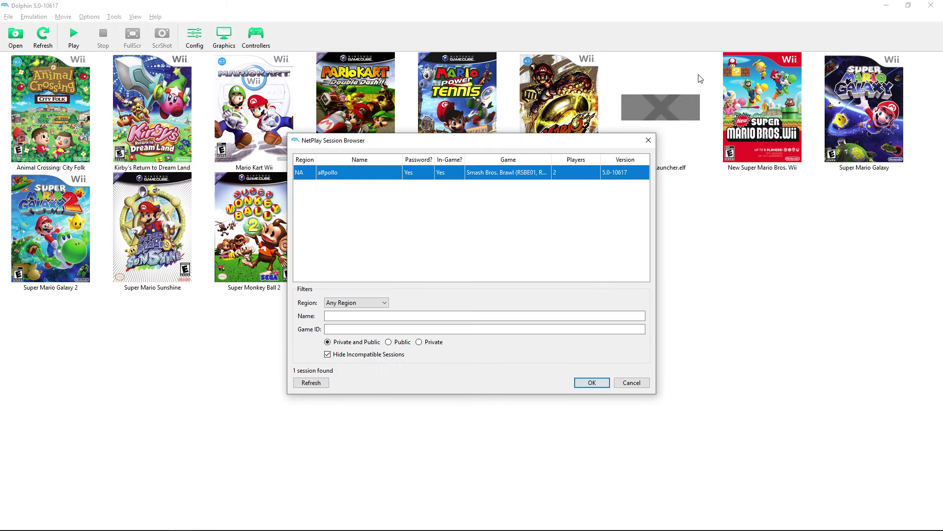
{"action": "left_click", "coordinate": [648, 140]}
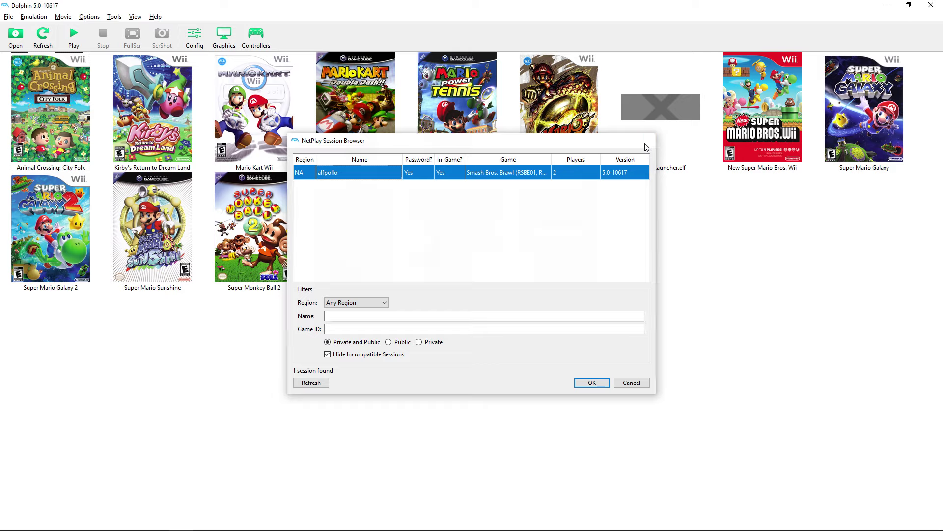
{"action": "left_click", "coordinate": [118, 17]}
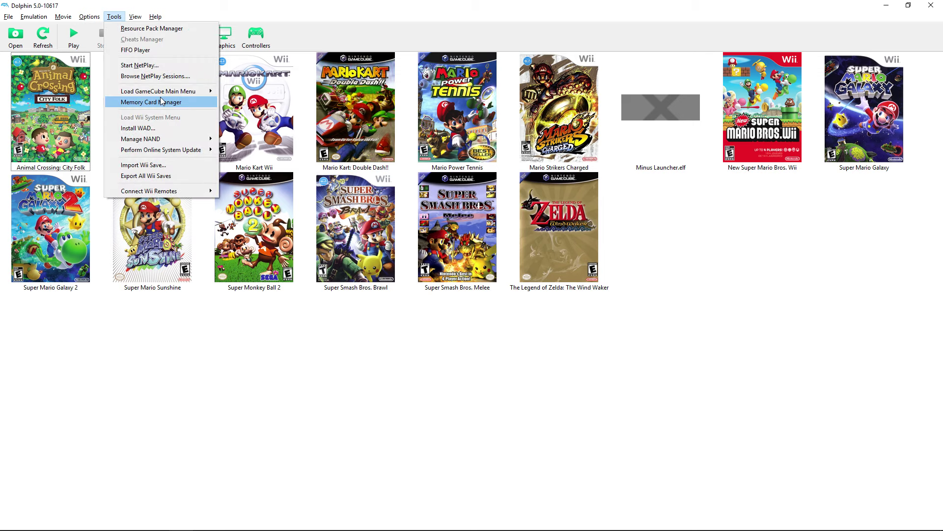
{"action": "mouse_move", "coordinate": [169, 94]}
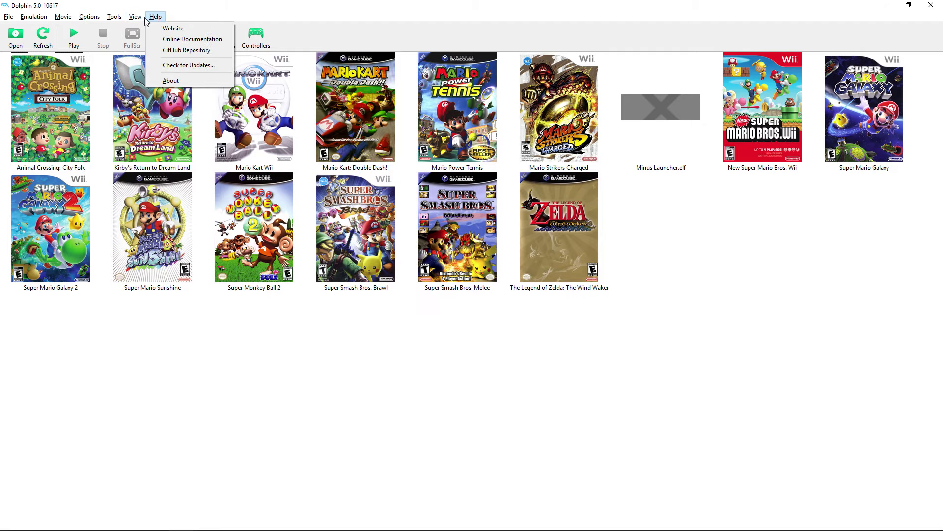
{"action": "mouse_move", "coordinate": [167, 191]}
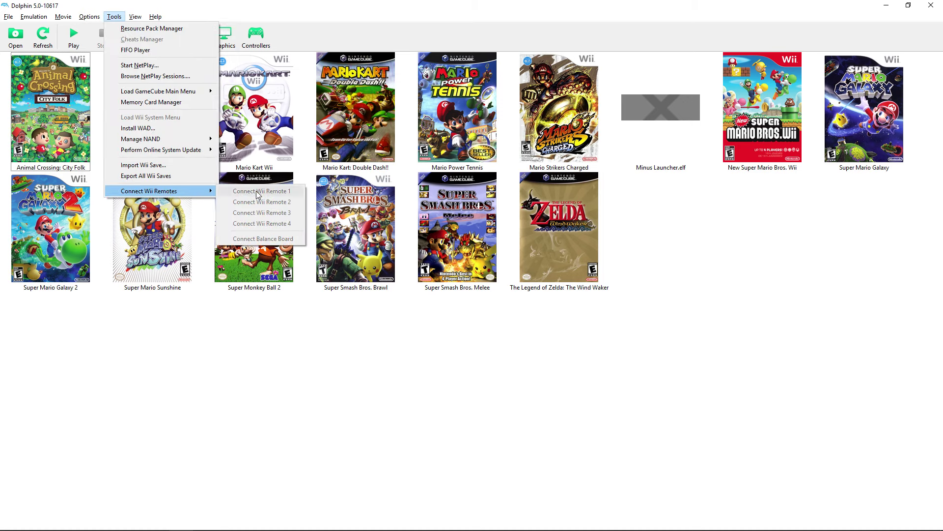
{"action": "mouse_move", "coordinate": [133, 14]}
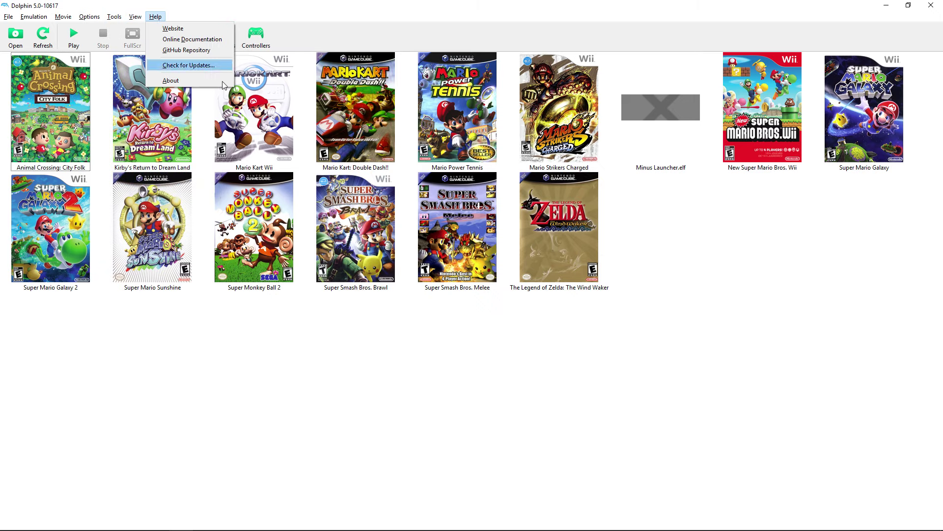
{"action": "left_click", "coordinate": [720, 229]}
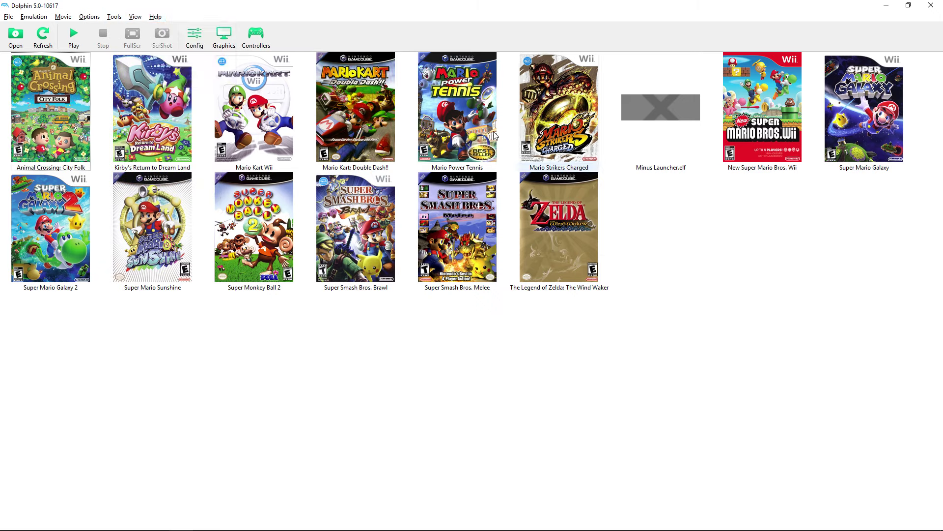
Step: Launch The Legend of Zelda: The Wind Waker and check the controller type of GameCube port 1
{"action": "double_click", "coordinate": [584, 189]}
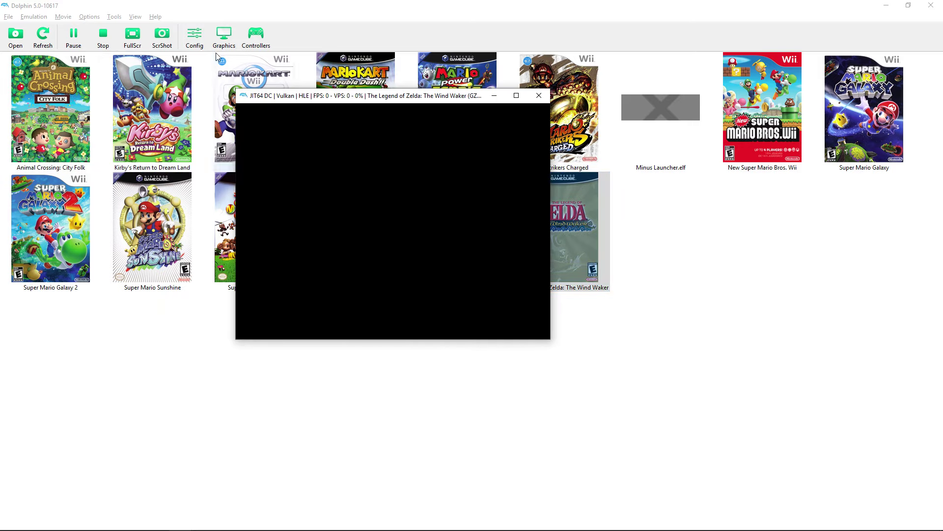
{"action": "left_click", "coordinate": [262, 44]}
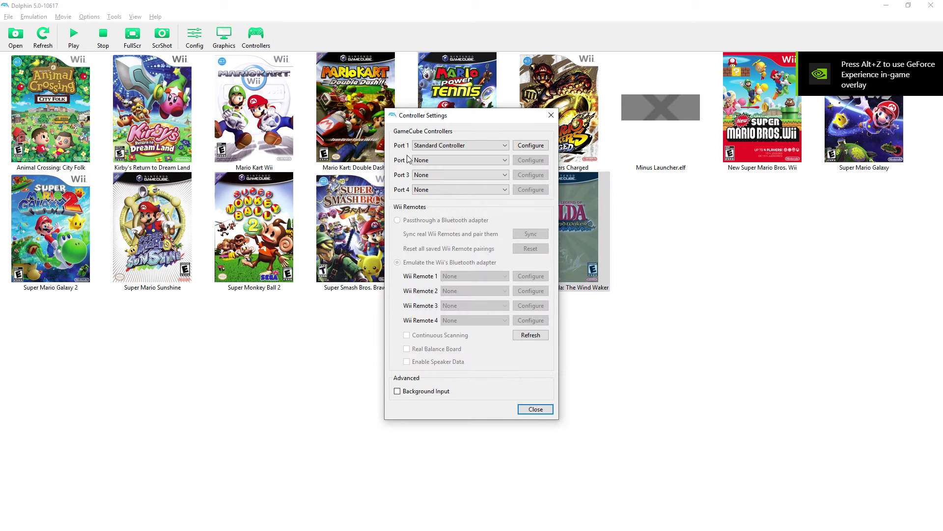
{"action": "left_click", "coordinate": [460, 145]}
{"action": "left_click", "coordinate": [550, 117]}
{"action": "left_click", "coordinate": [549, 117]}
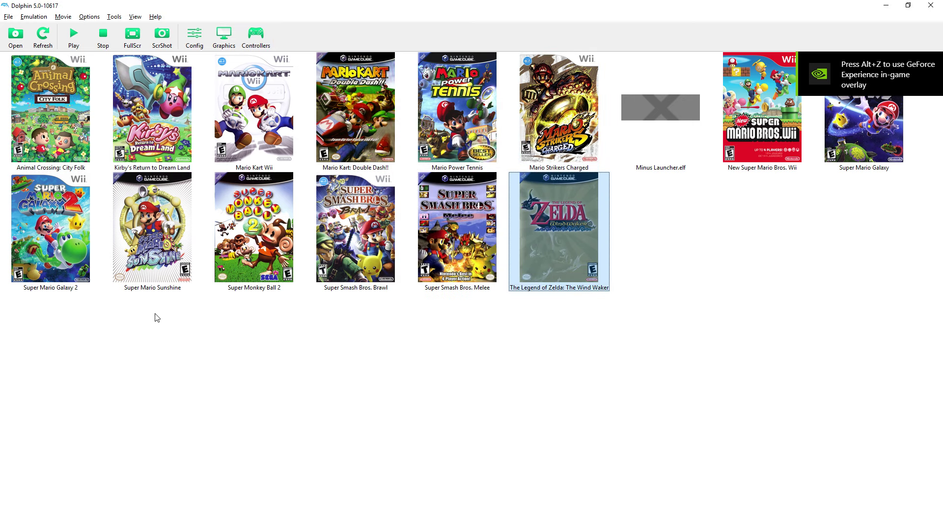
Step: Return to the running Wind Waker game, switch it to full screen and advance past its title
{"action": "key", "text": "alt+Tab"}
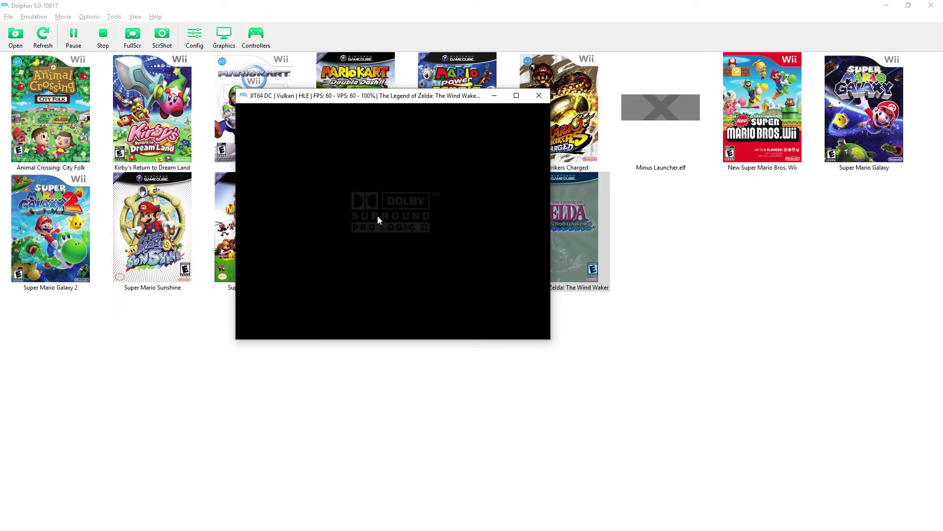
{"action": "key", "text": "alt+Return"}
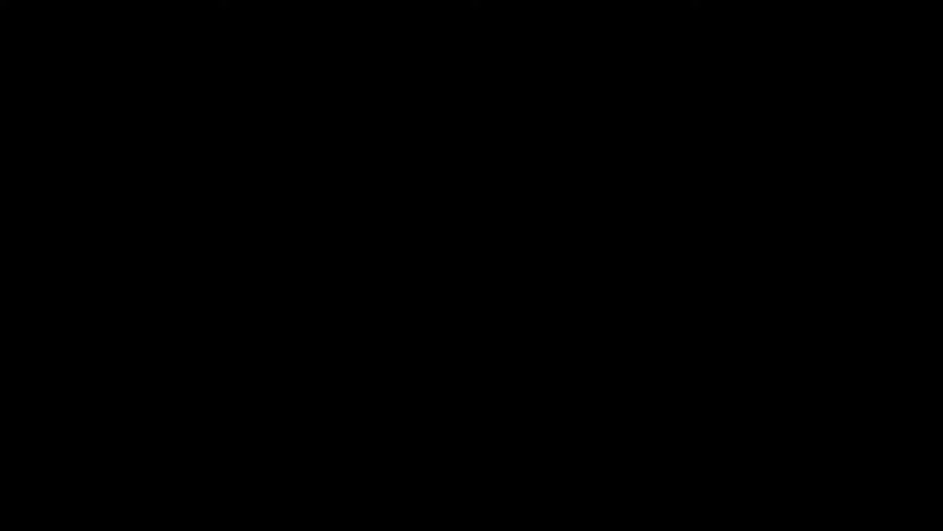
{"action": "key", "text": "Return"}
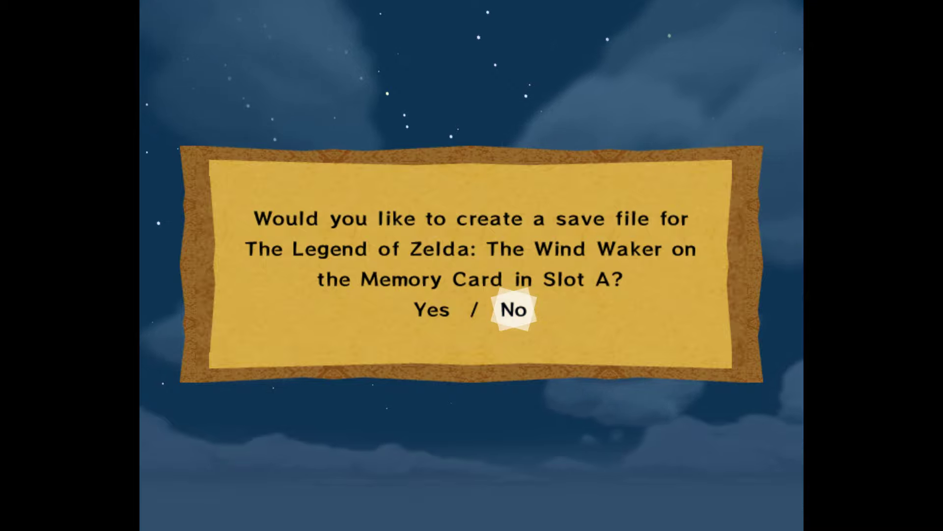
Step: Answer No to creating a Wind Waker save file on the Memory Card in Slot A and respond to the follow-up messages
{"action": "key", "text": "Left"}
{"action": "key", "text": "Right"}
{"action": "key", "text": "Return"}
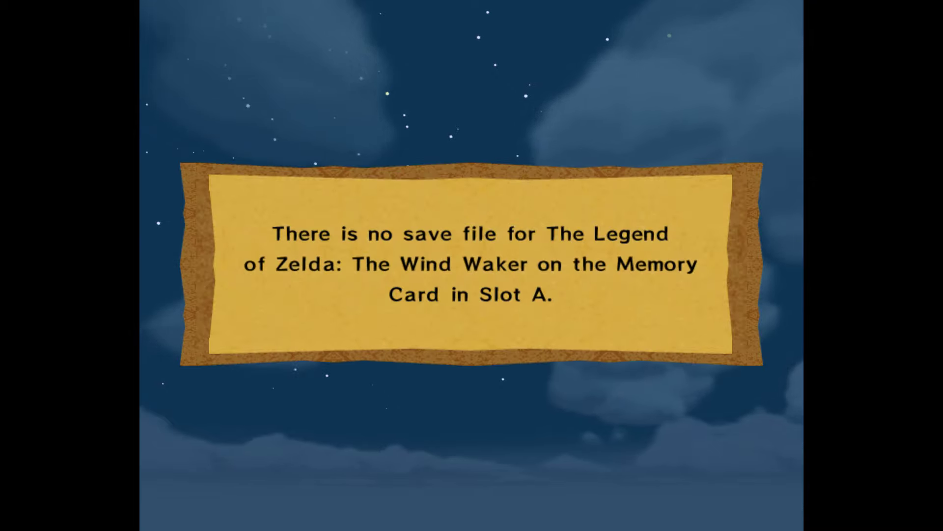
{"action": "key", "text": "Return"}
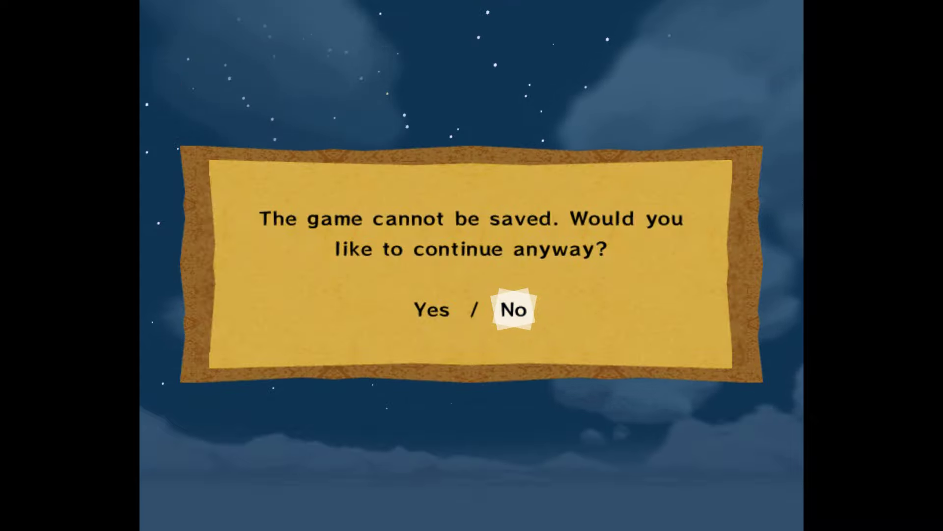
{"action": "key", "text": "Return"}
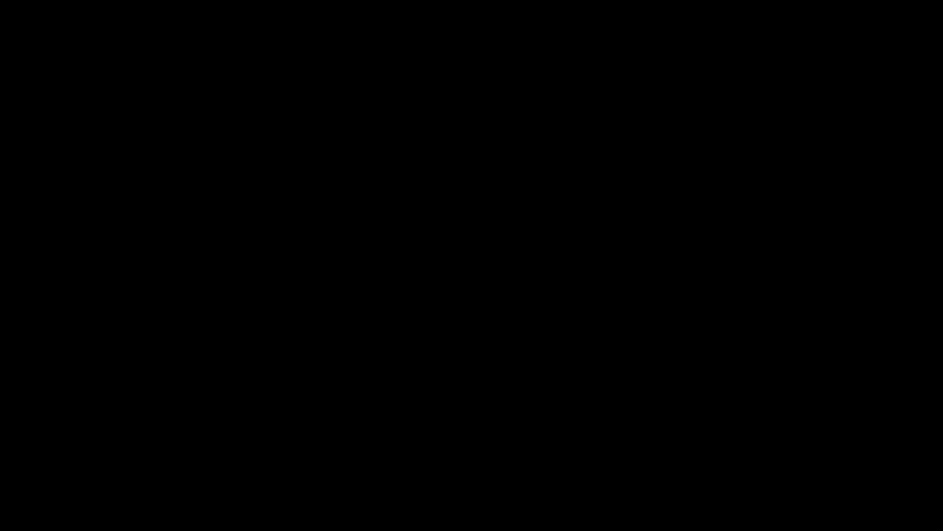
Step: Stop the running Wind Waker emulation, confirming the prompt, and return to the game list
{"action": "key", "text": "Escape"}
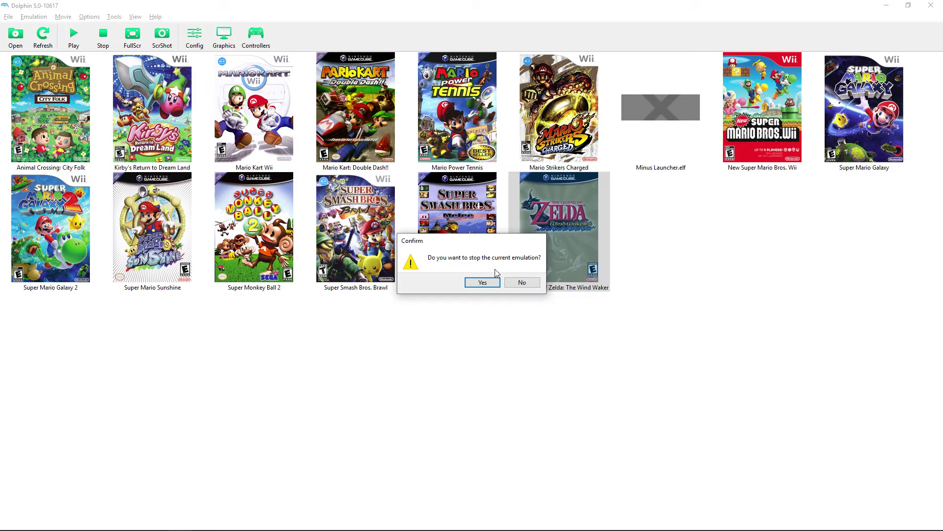
{"action": "left_click", "coordinate": [483, 283]}
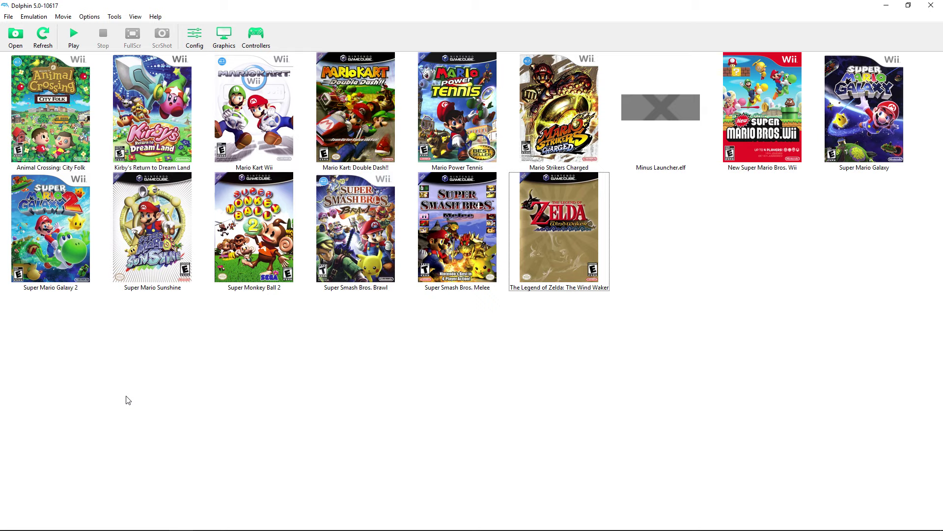
{"action": "left_click", "coordinate": [131, 18]}
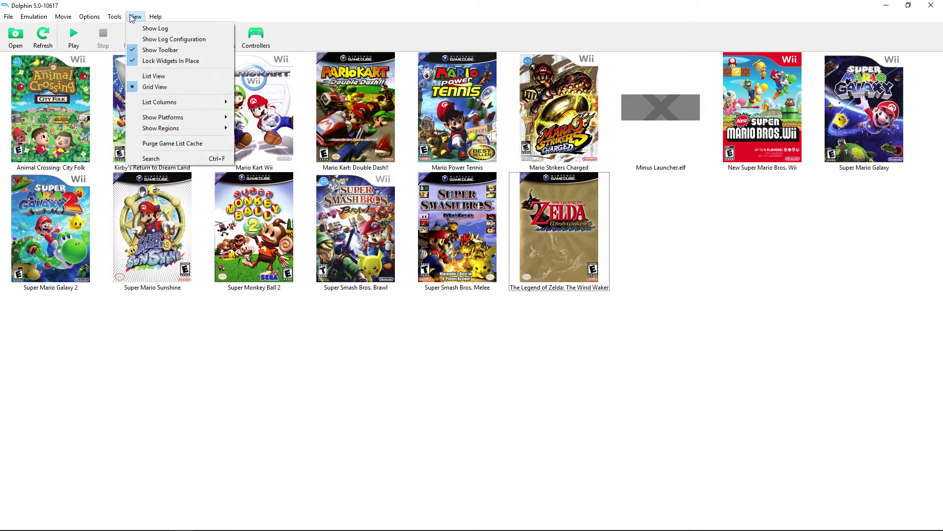
{"action": "left_click", "coordinate": [279, 306]}
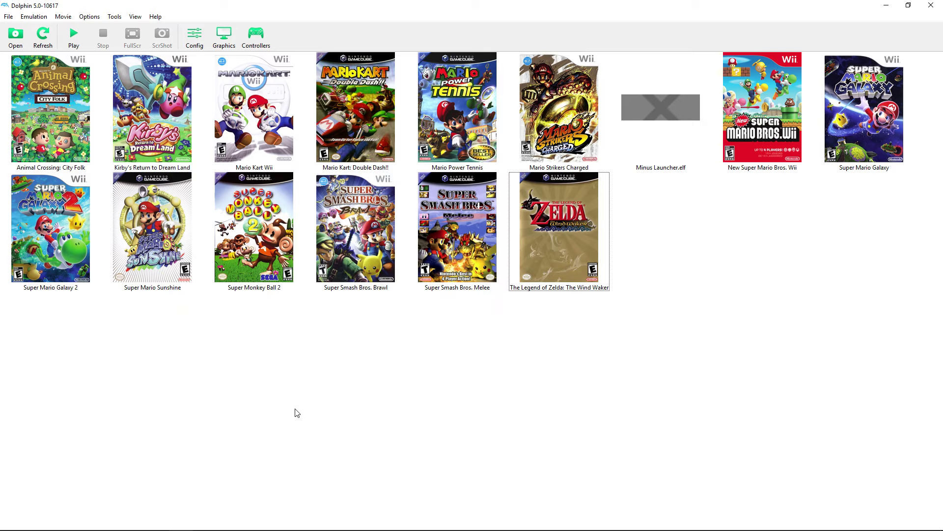
{"action": "left_click", "coordinate": [9, 16]}
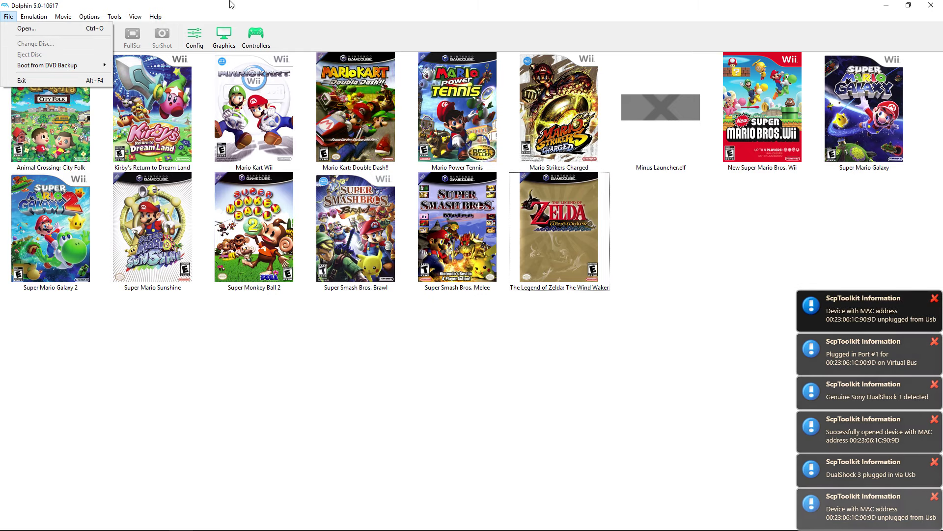
{"action": "left_click", "coordinate": [307, 6]}
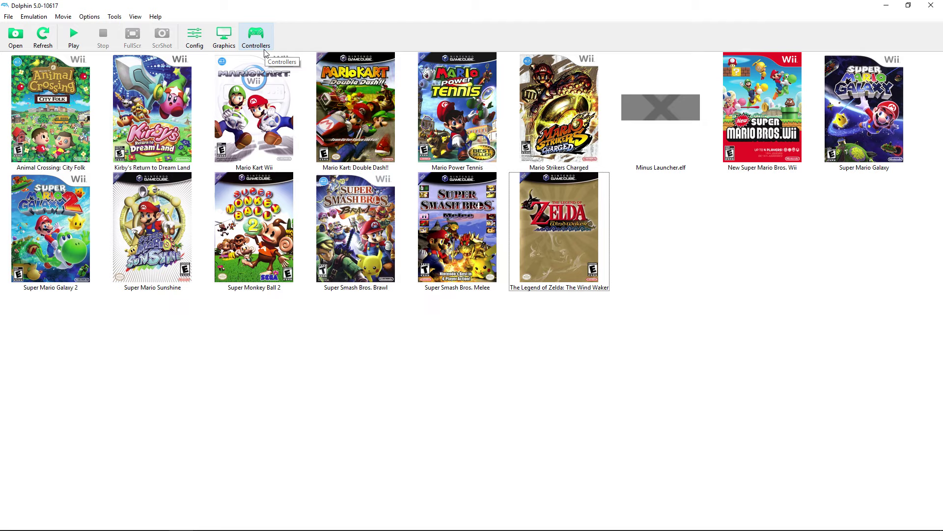
Step: Switch to the Dolphin website in the Chrome browser and open its Guides and documentation page
{"action": "key", "text": "alt+Tab"}
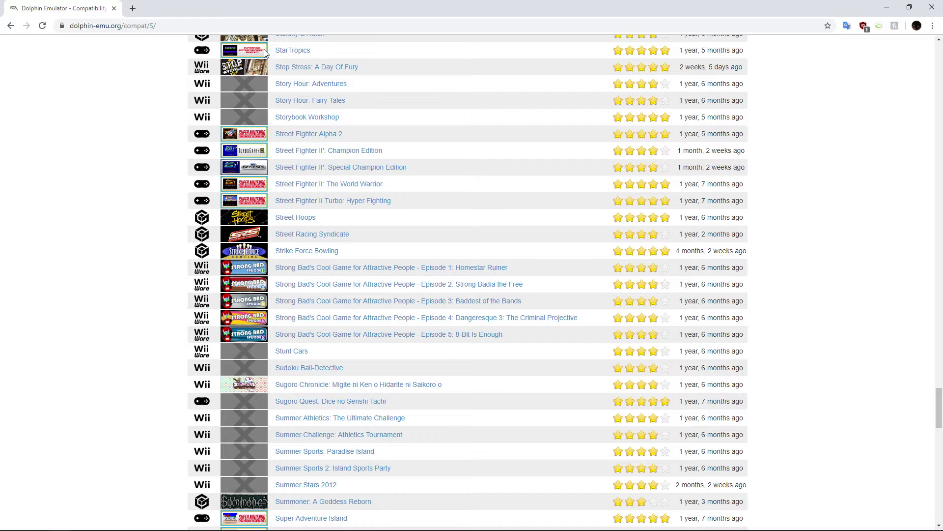
{"action": "scroll", "coordinate": [141, 140], "scroll_direction": "up", "scroll_amount": 20}
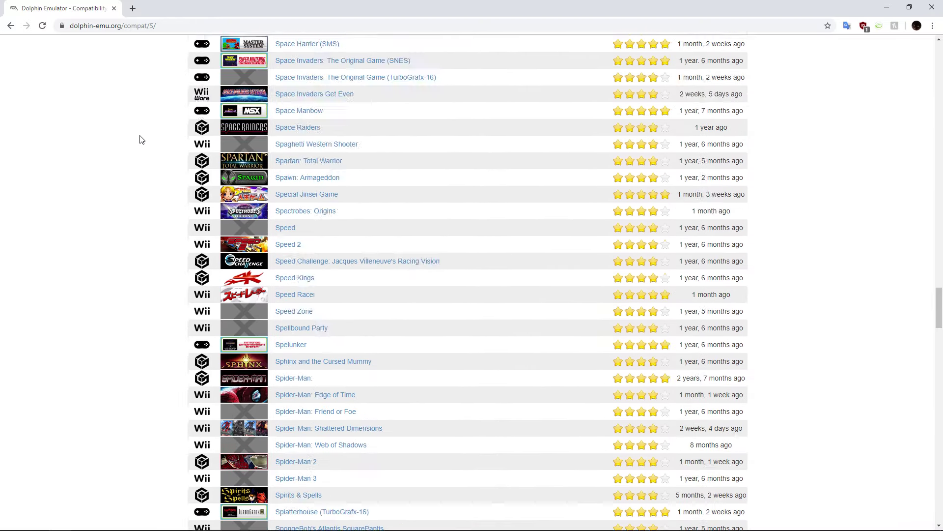
{"action": "scroll", "coordinate": [141, 140], "scroll_direction": "up", "scroll_amount": 20}
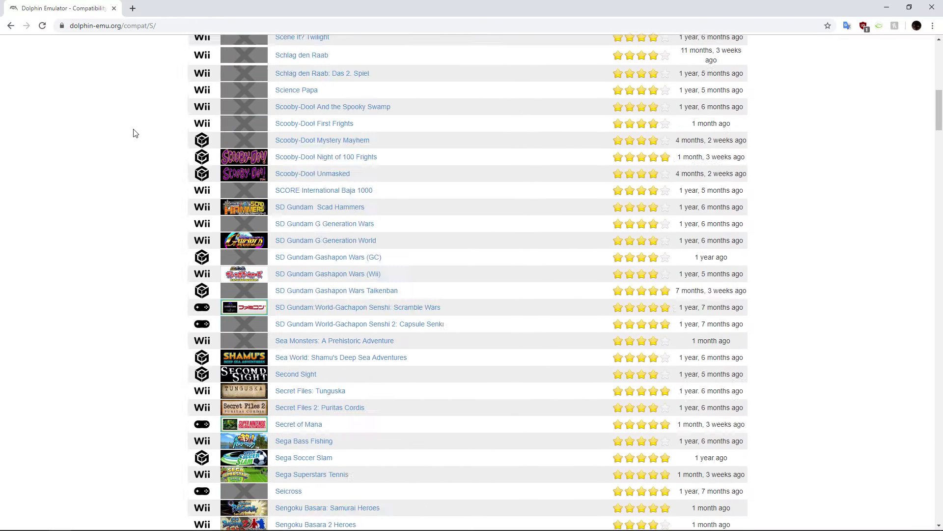
{"action": "scroll", "coordinate": [136, 133], "scroll_direction": "up", "scroll_amount": 18}
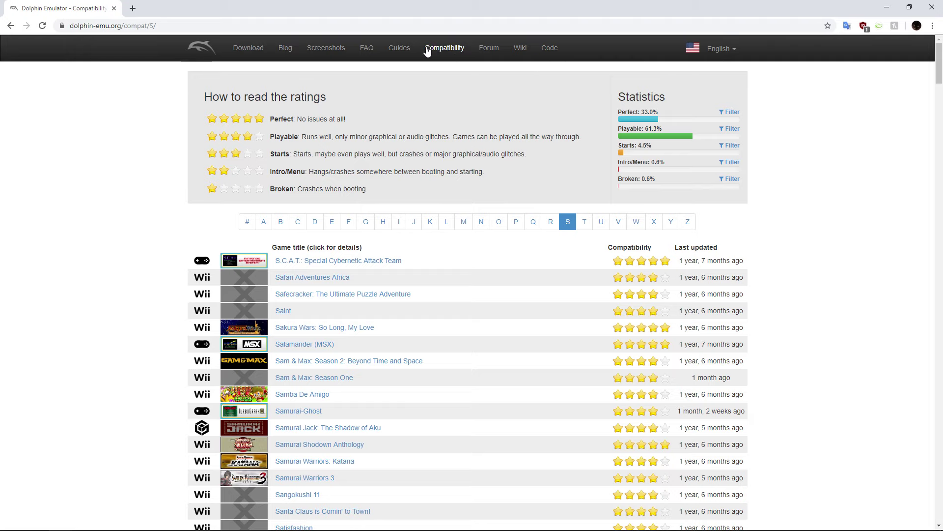
{"action": "left_click", "coordinate": [399, 48]}
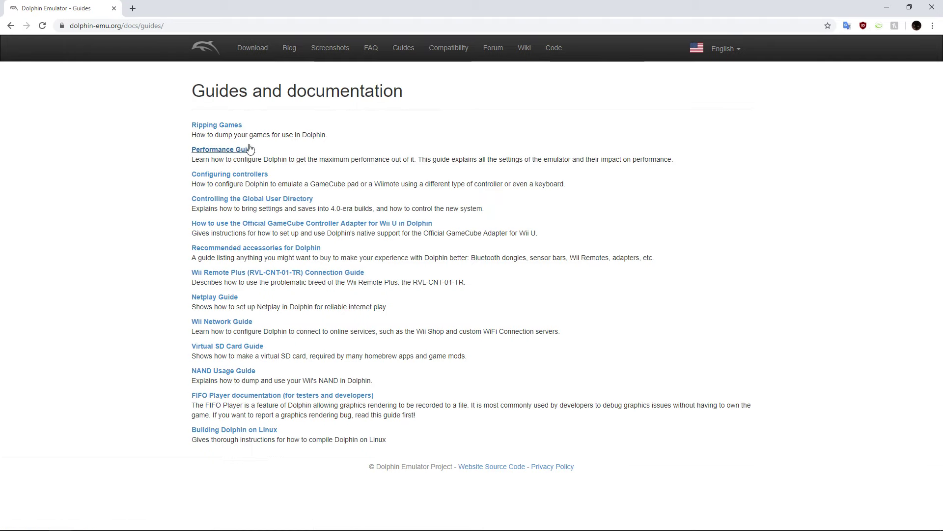